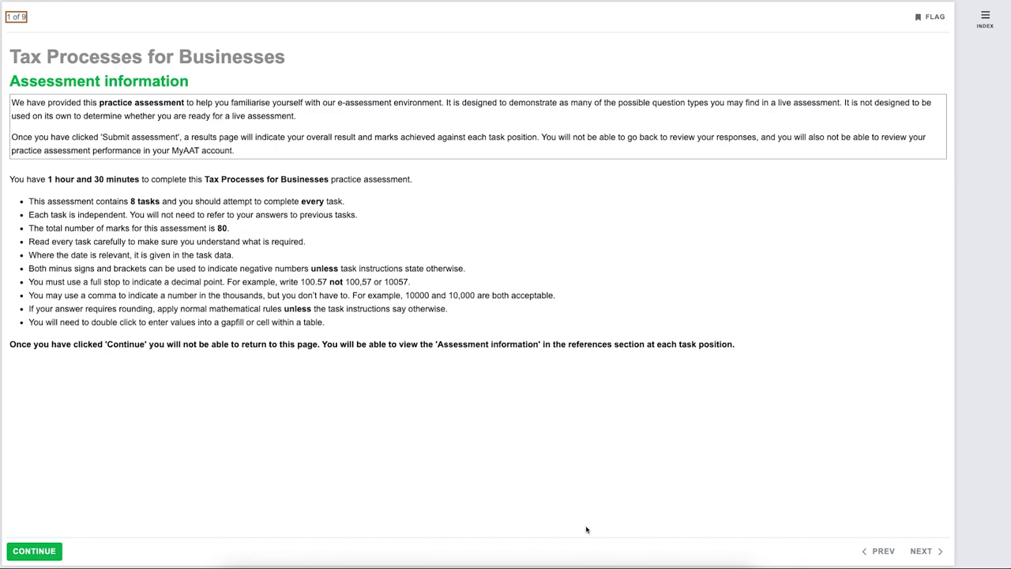
Start the practice assessment and look over the list of reference documents available for Task 1, closing it again
left_click(43, 553)
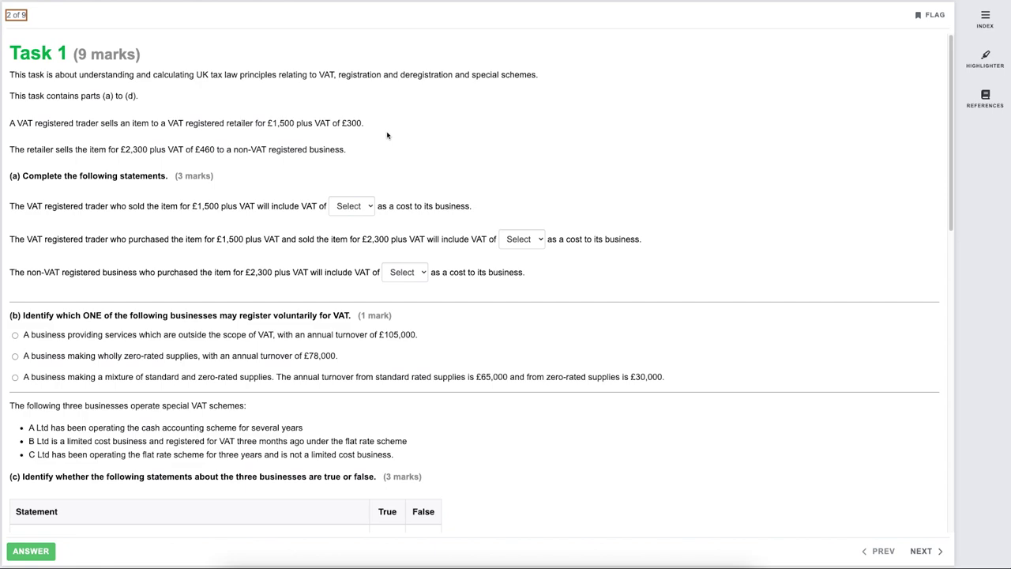
left_click(985, 100)
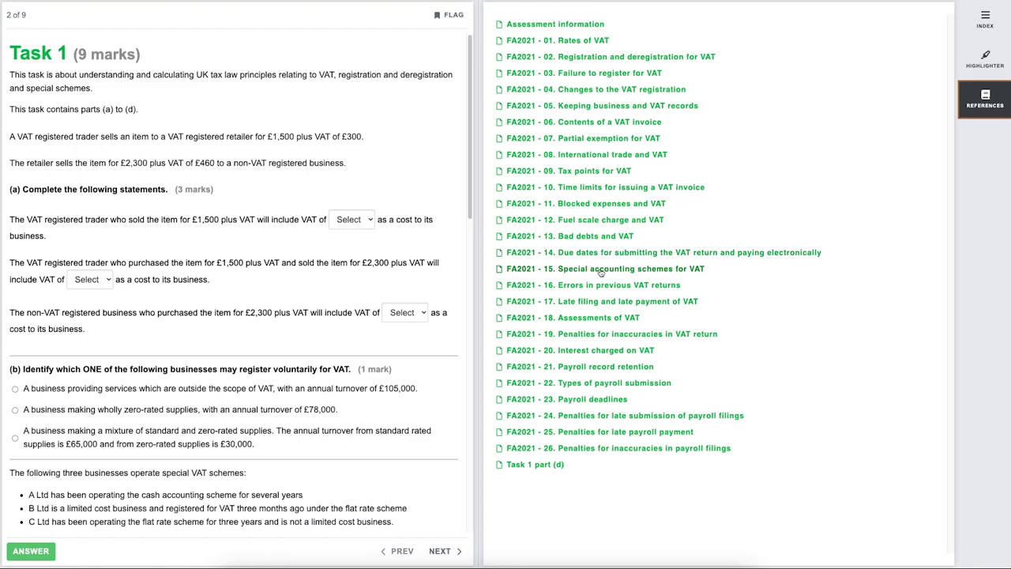
left_click(984, 102)
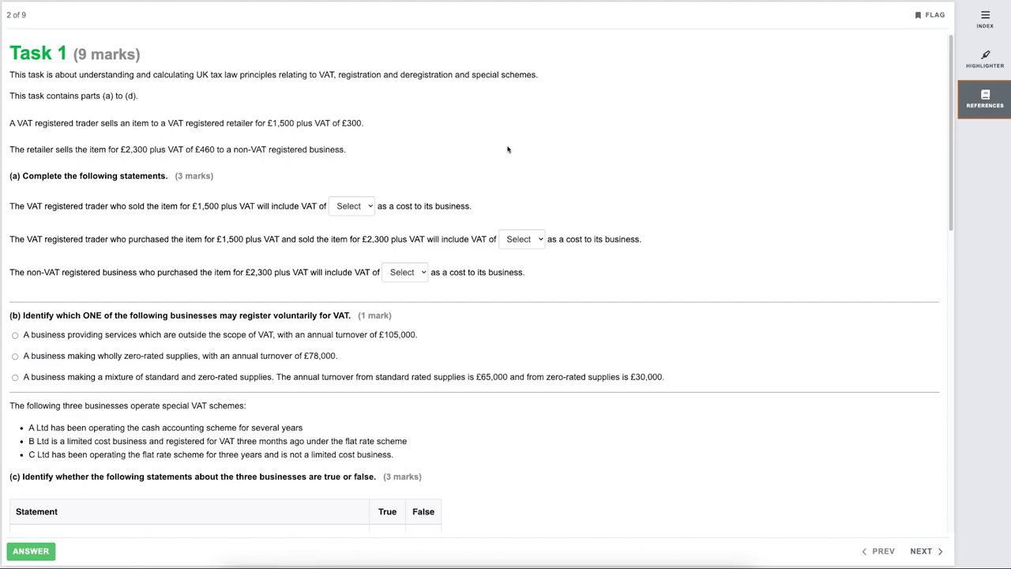
Complete the part (a) statements with £0 for the selling trader, £0 for the retailer and £460 for the non-VAT registered business
left_click(365, 209)
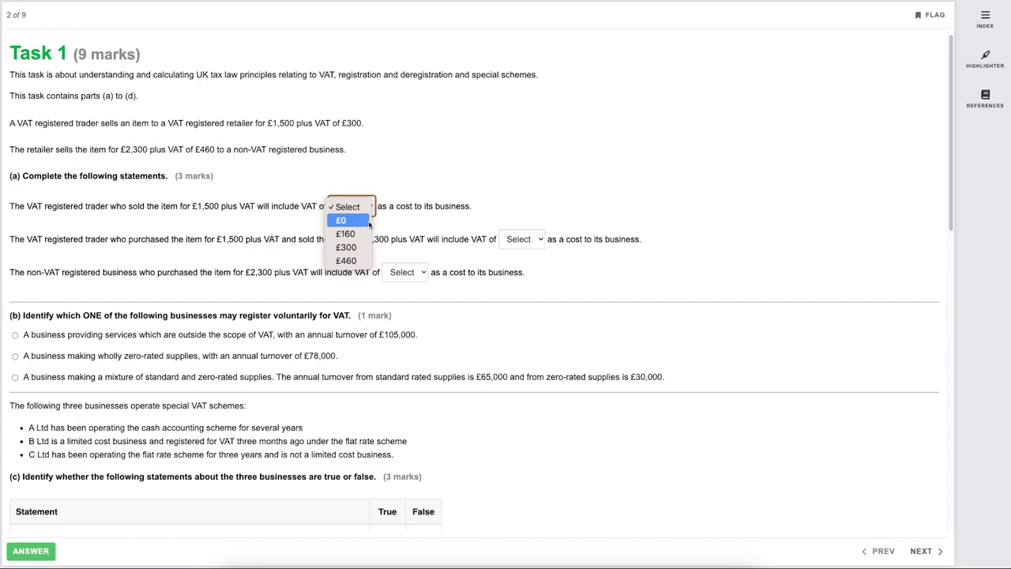
left_click(385, 222)
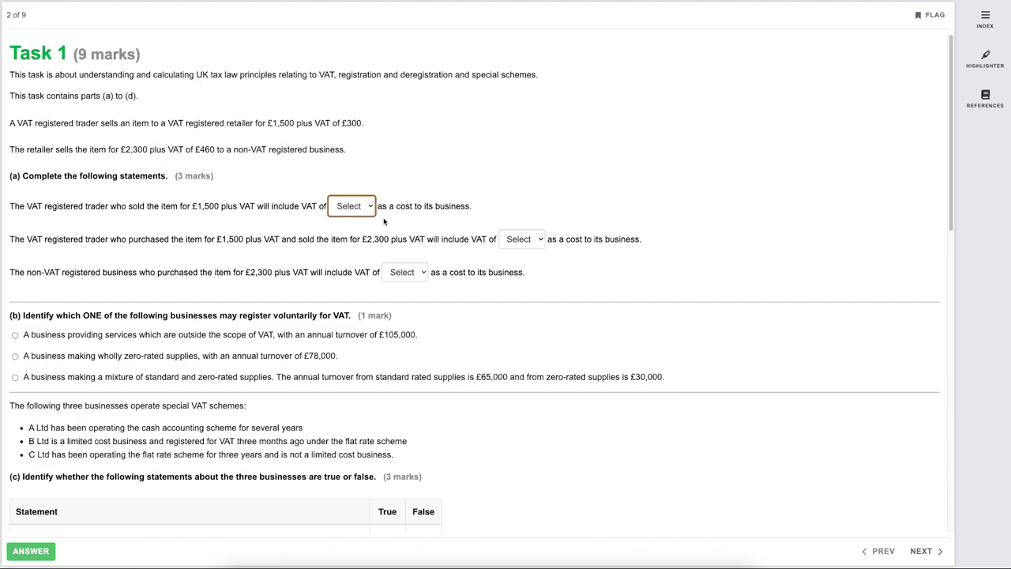
left_click(366, 207)
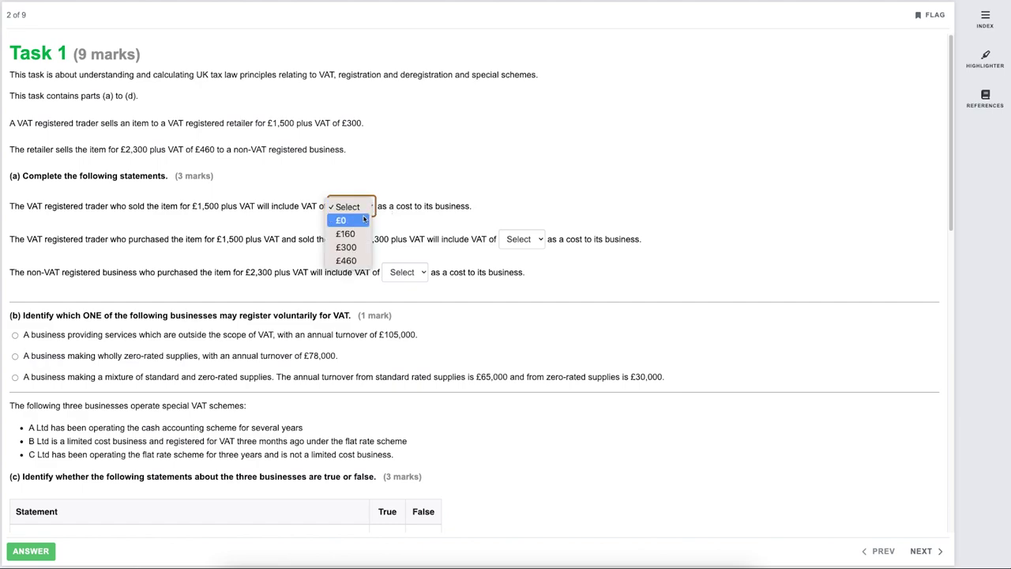
left_click(364, 219)
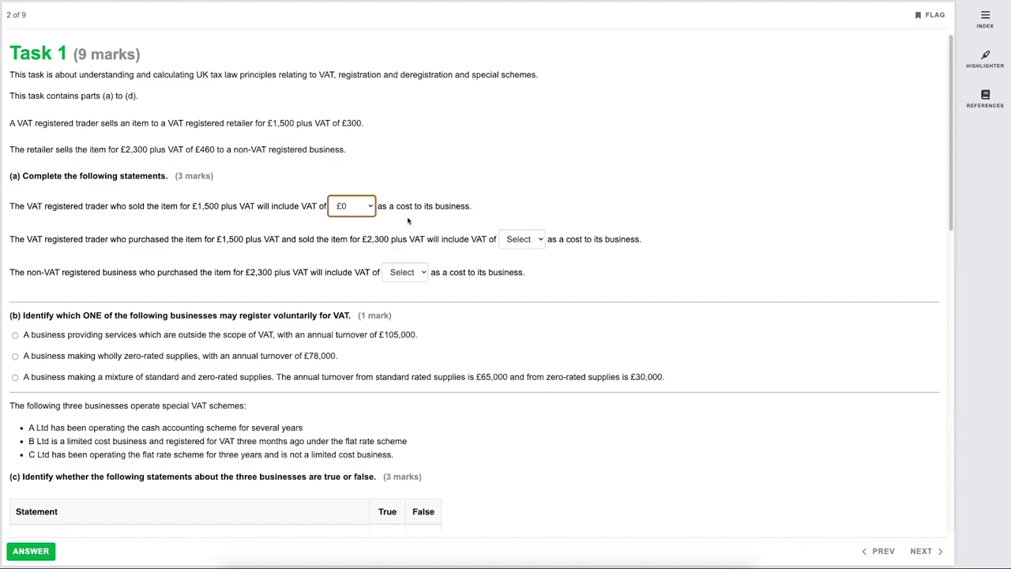
left_click(512, 239)
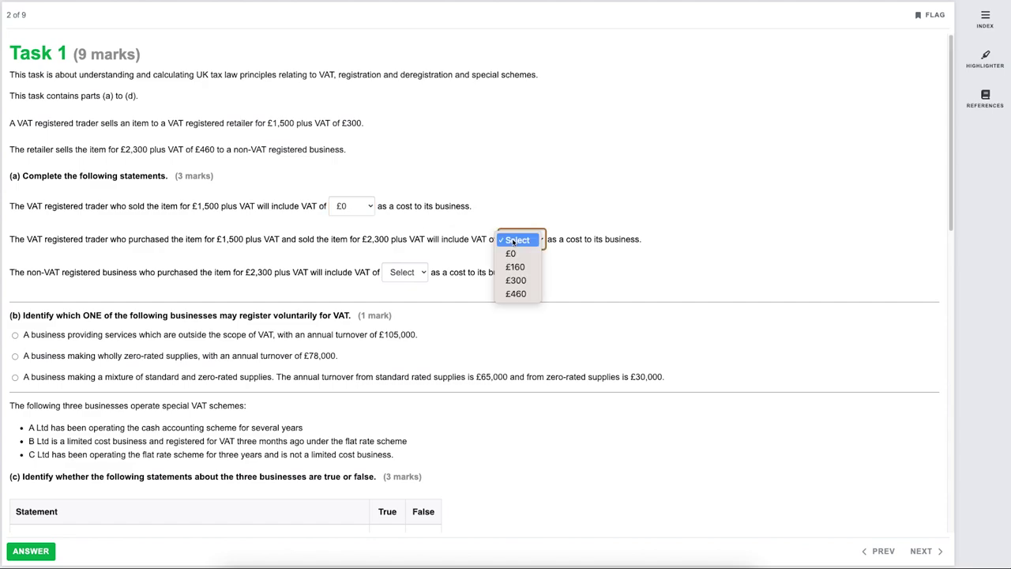
left_click(514, 254)
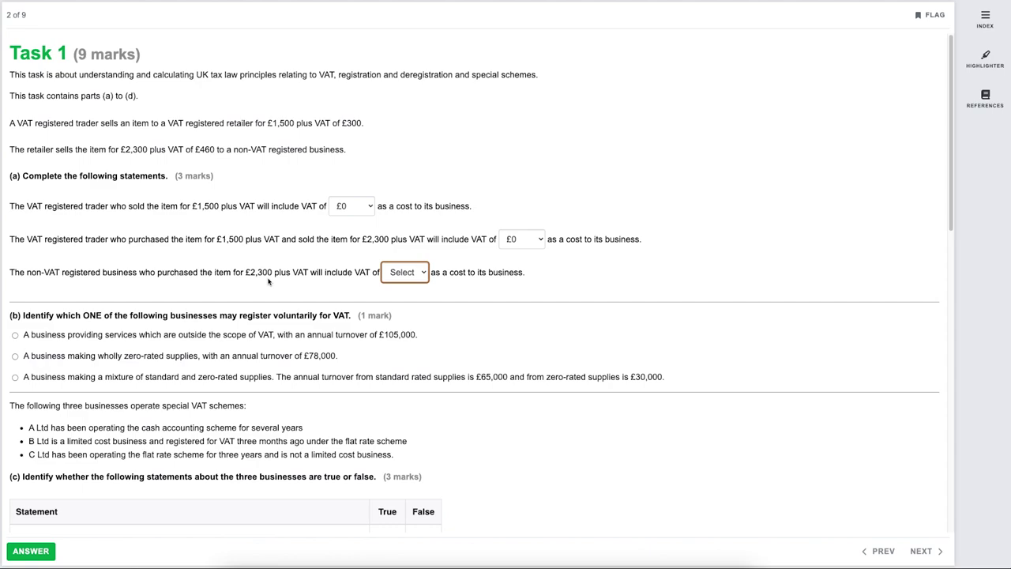
left_click(427, 273)
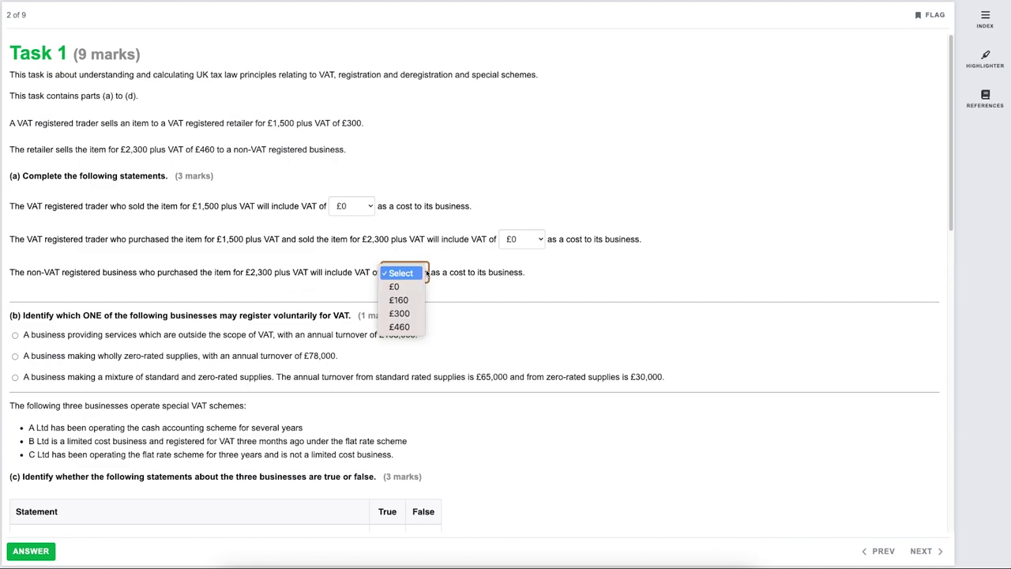
left_click(416, 327)
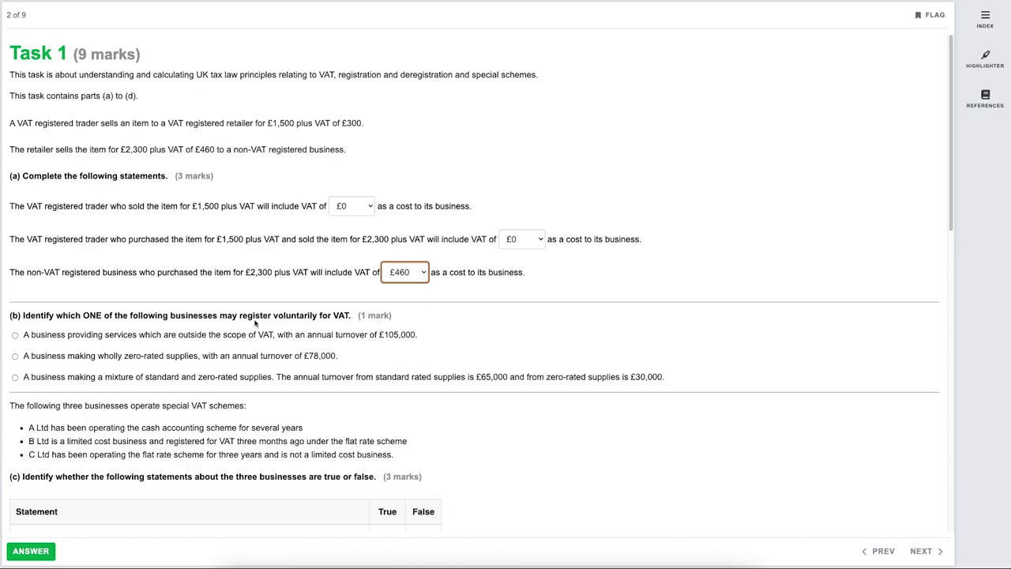
Answer part (b) with the business making wholly zero-rated supplies and an annual turnover of £78,000
left_click(15, 356)
scroll(471, 443, "down", 1)
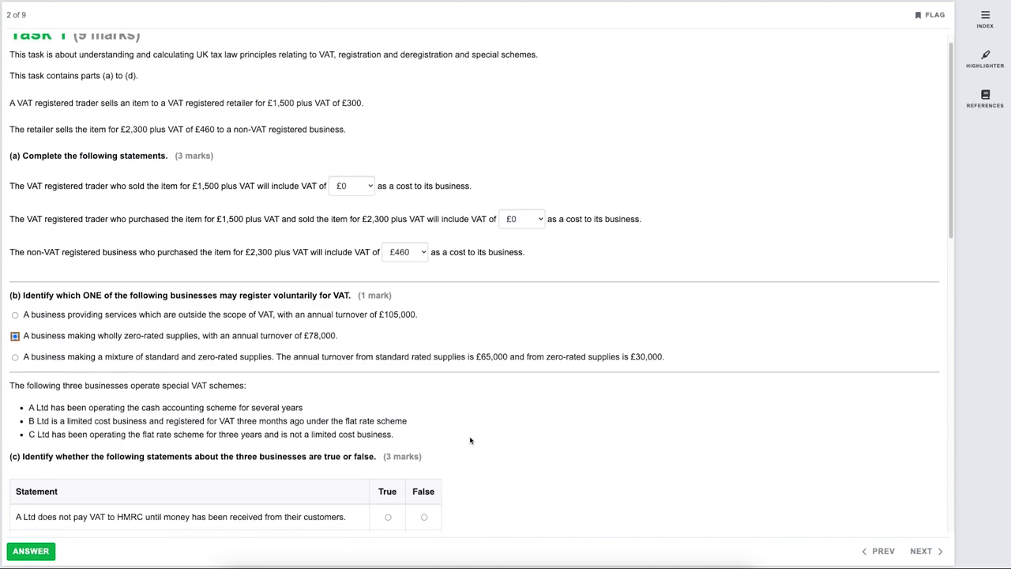
scroll(471, 443, "down", 3)
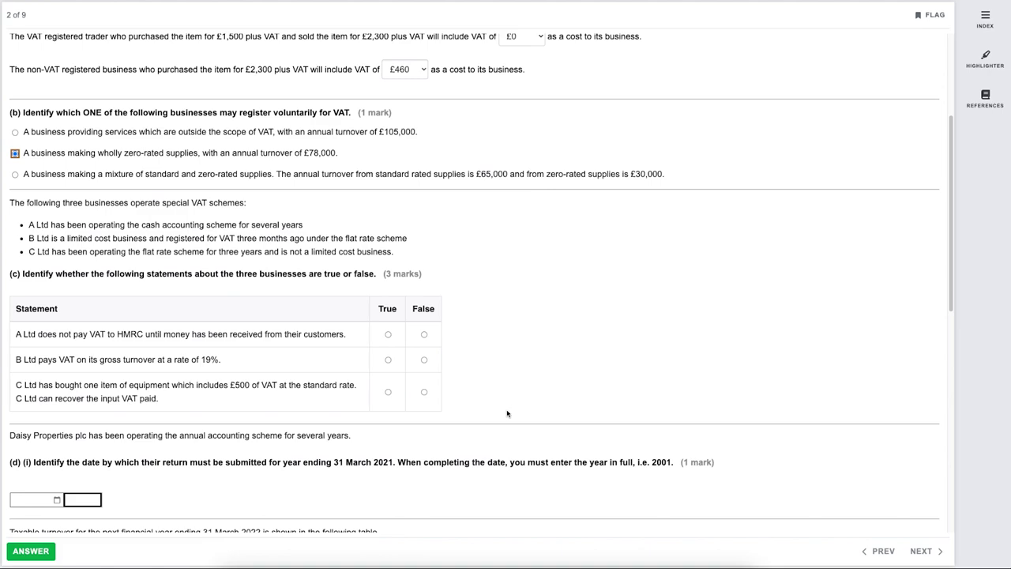
In the FA2021 - 15 Special accounting schemes for VAT reference, highlight "Limited cost business" and its 16.5% rate, and close the reference
left_click(985, 98)
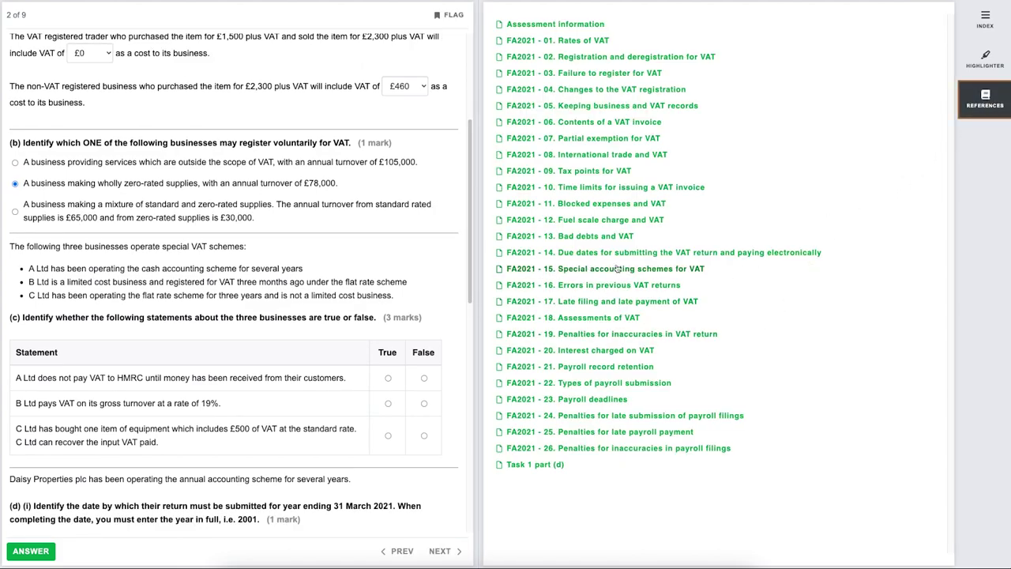
left_click(687, 271)
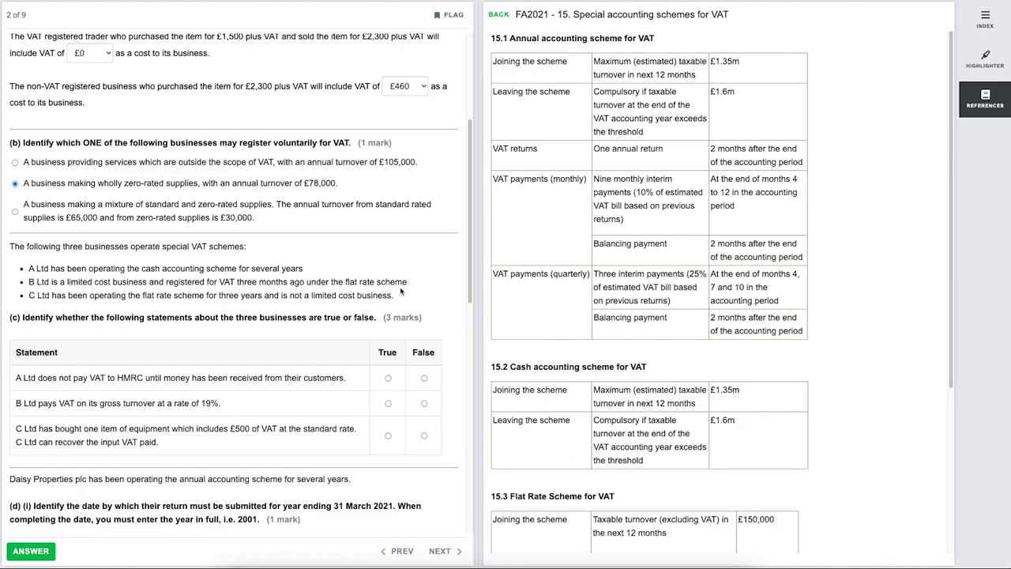
scroll(831, 405, "down", 3)
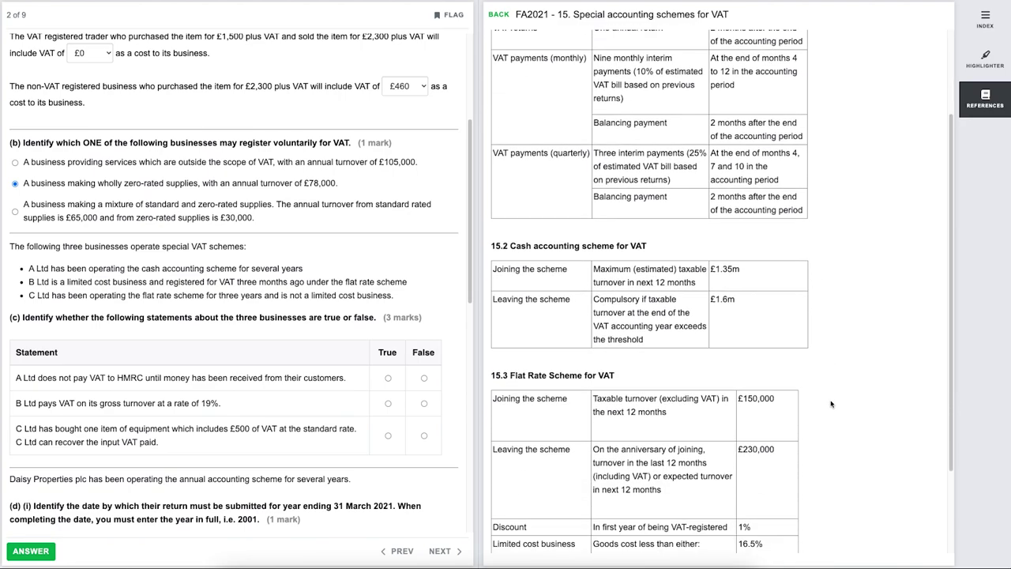
scroll(831, 405, "down", 3)
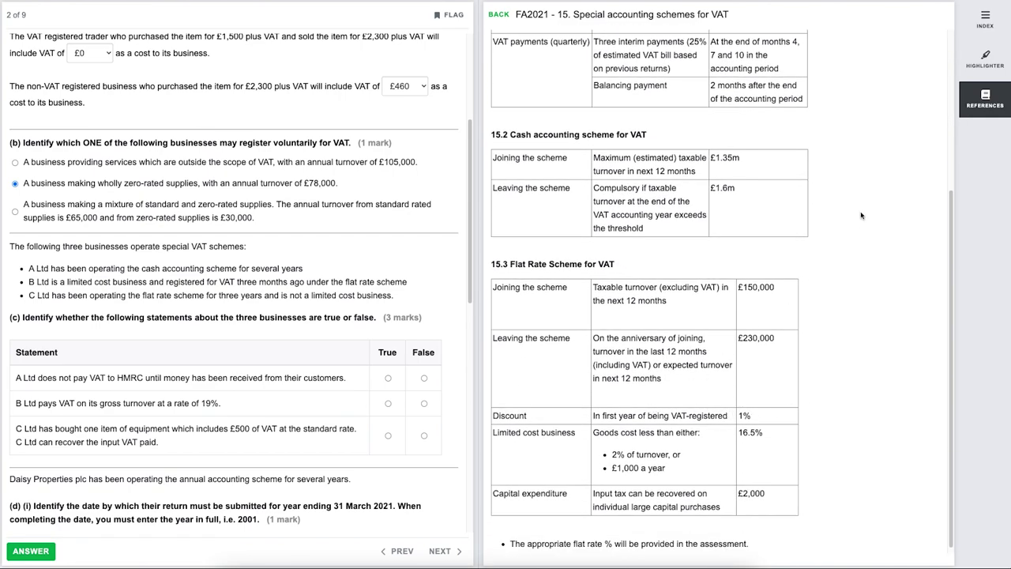
left_click(984, 60)
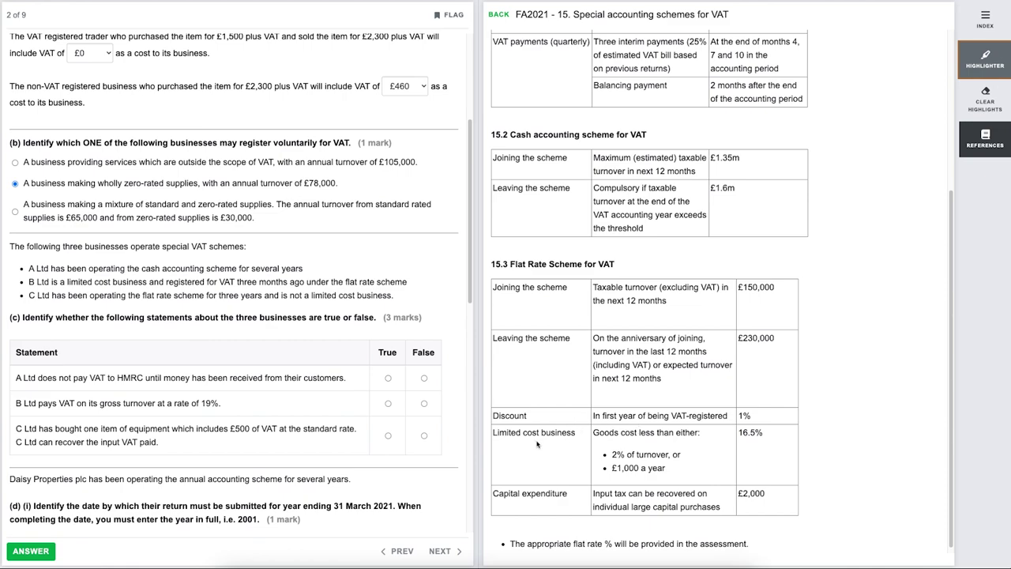
left_click(494, 432)
left_click_drag(494, 432, 577, 434)
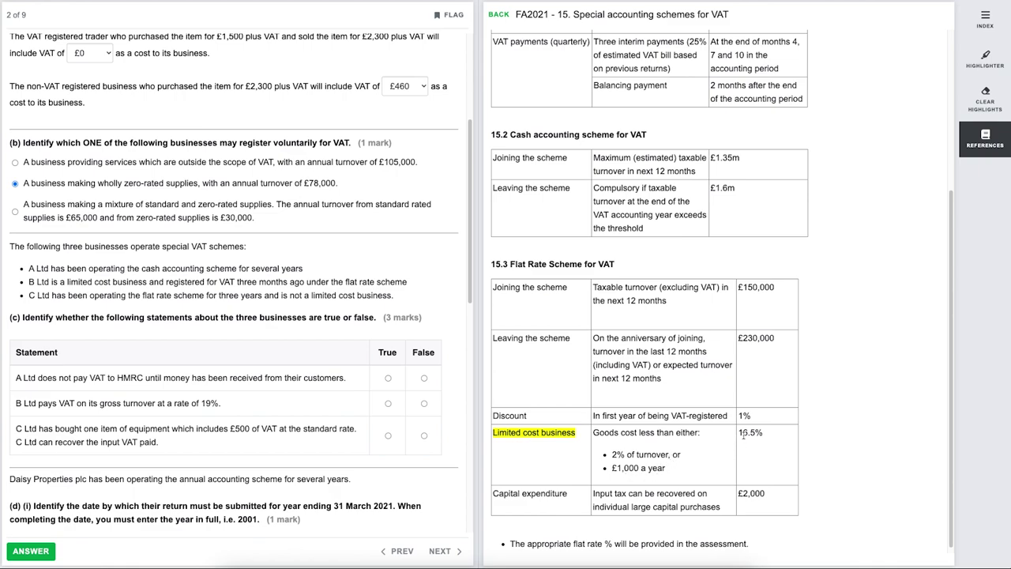
left_click_drag(762, 432, 739, 433)
left_click(988, 139)
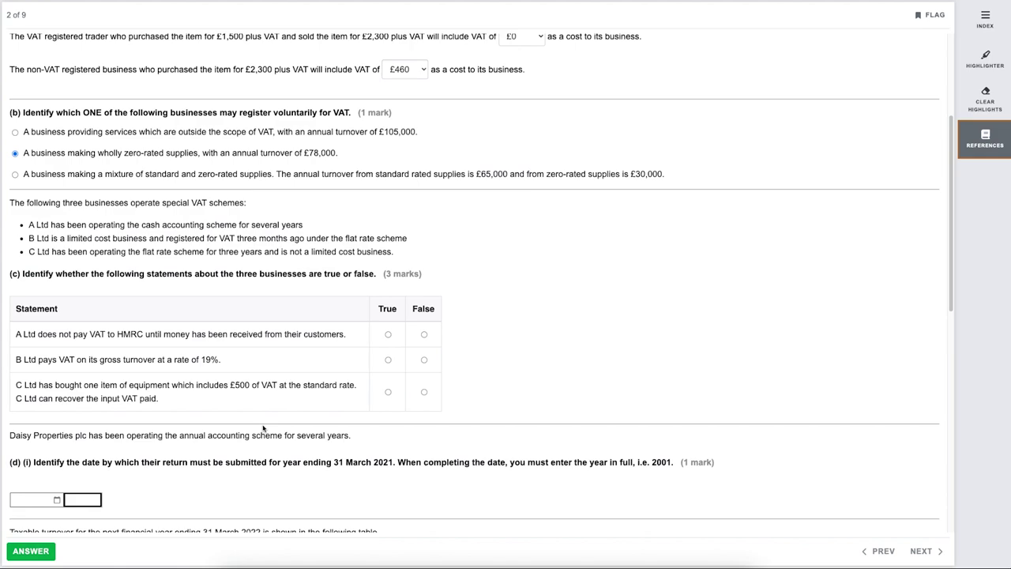
Mark the part (c) statements true for A Ltd, false for B Ltd and true for C Ltd, rechecking the flat rate scheme reference
left_click(387, 335)
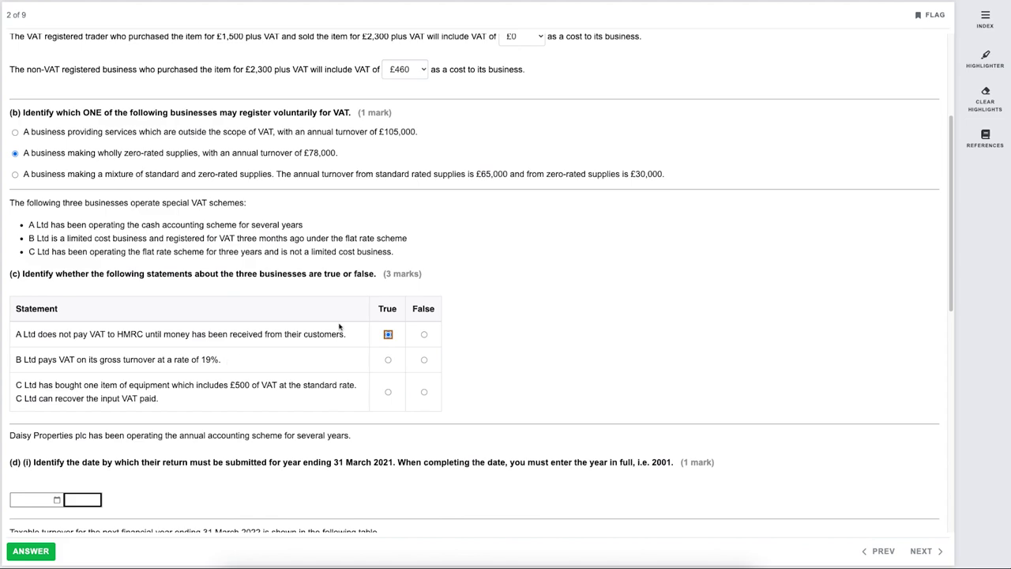
left_click(984, 139)
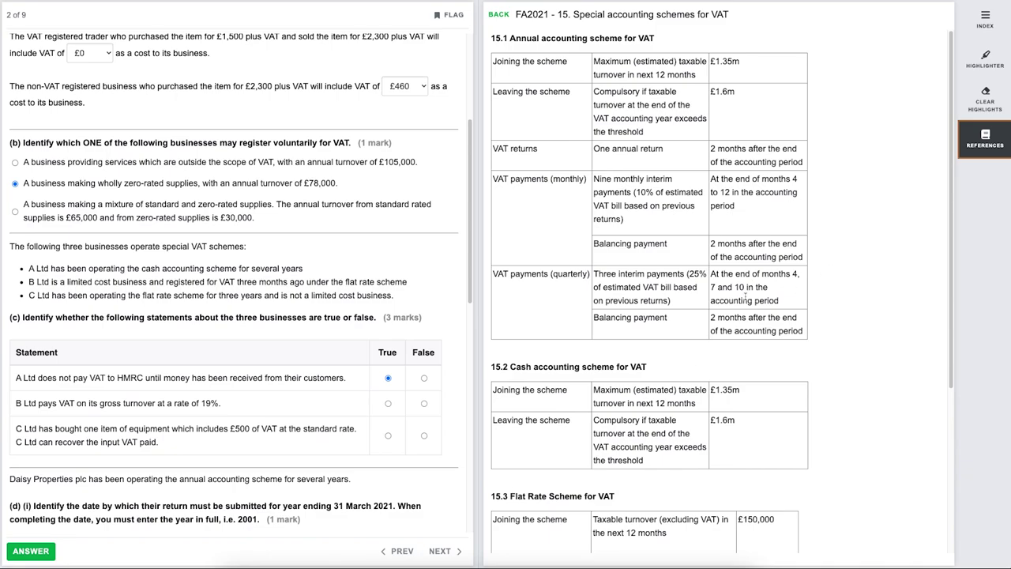
scroll(746, 300, "down", 3)
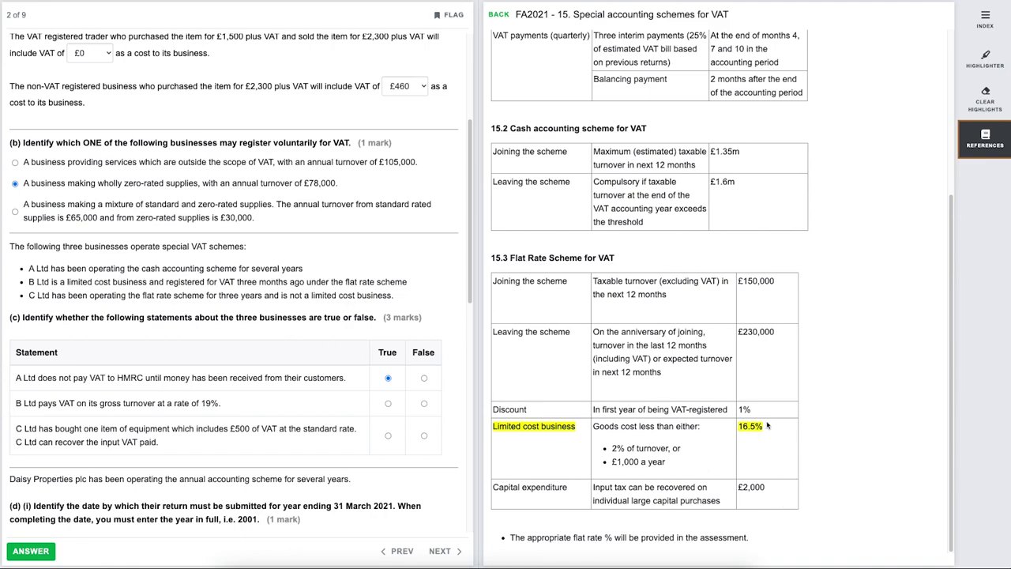
left_click(984, 147)
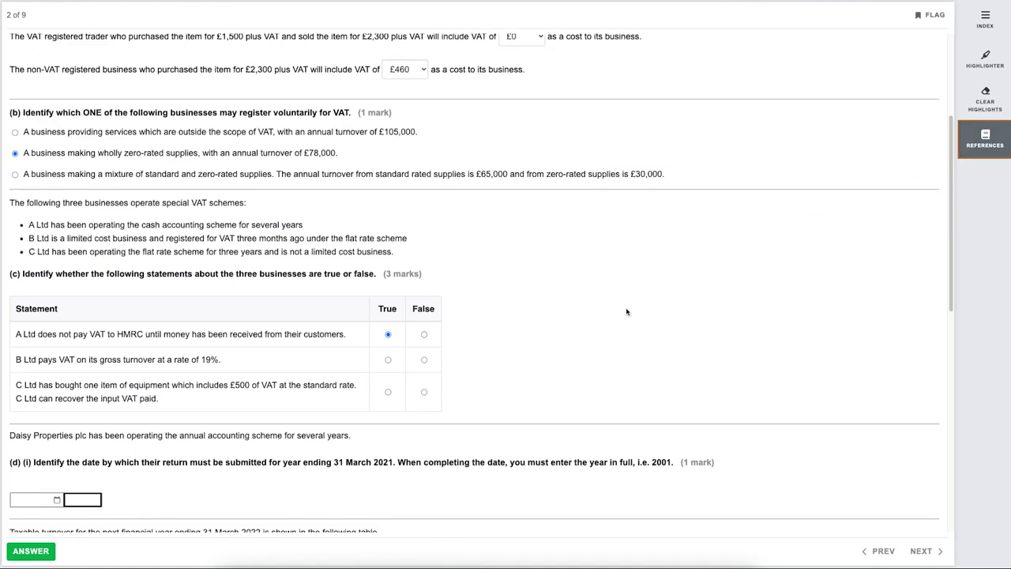
left_click(424, 360)
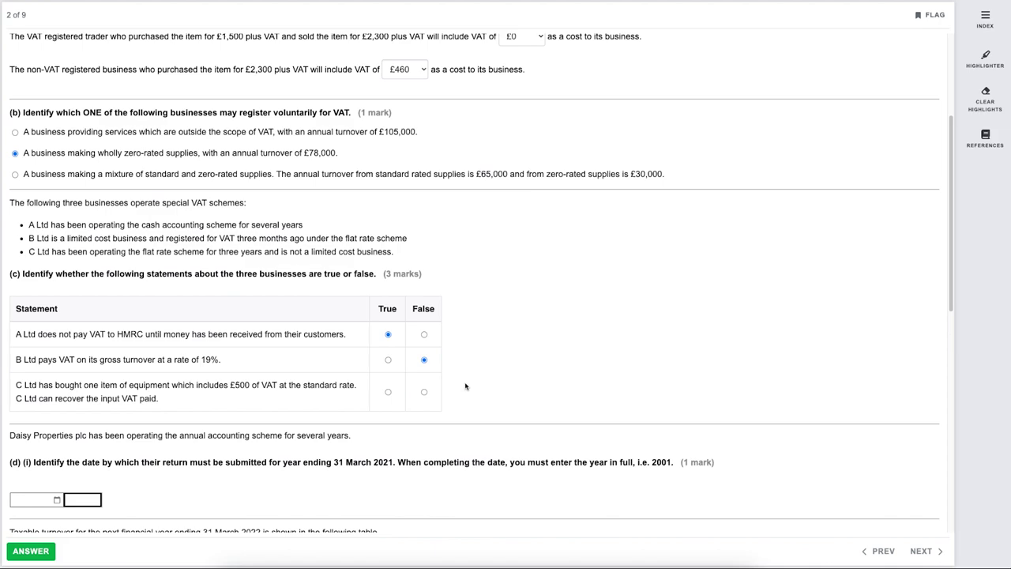
key("ctrl+plus")
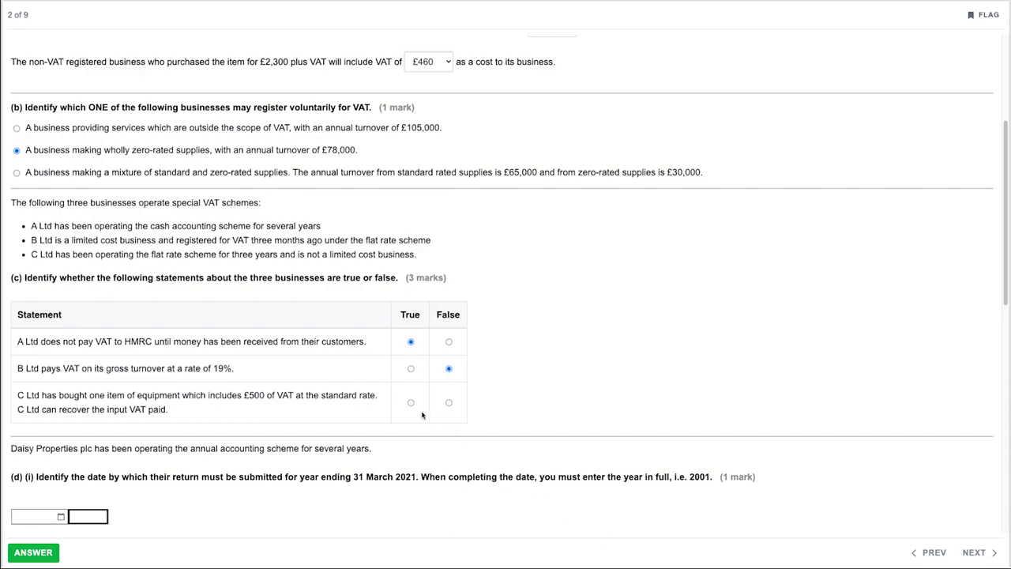
key("Tab")
left_click(410, 404)
Enter 31 May 2021 as the return submission date for Daisy Properties plc in part (d)(i)
scroll(411, 428, "down", 3)
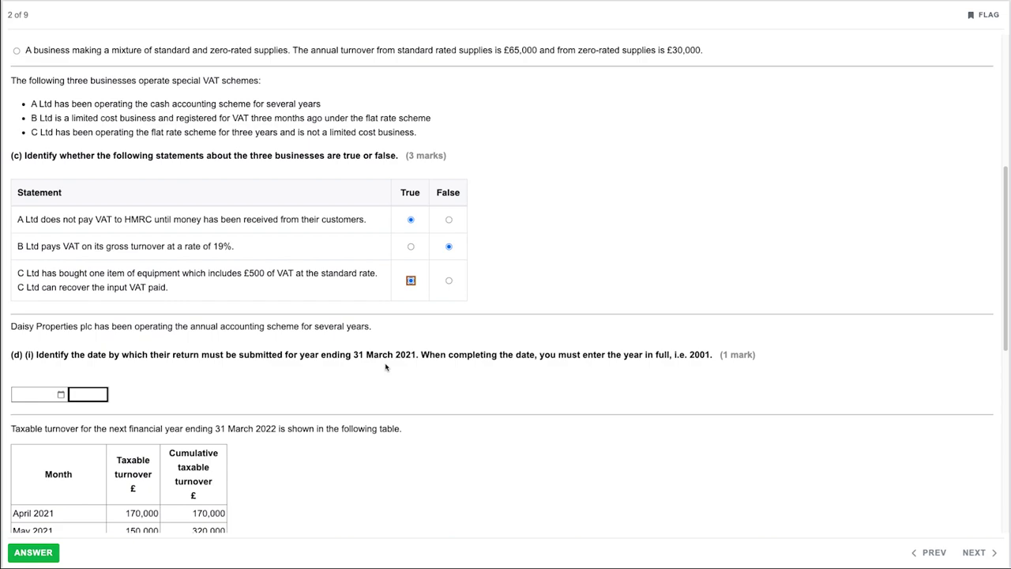
left_click(48, 399)
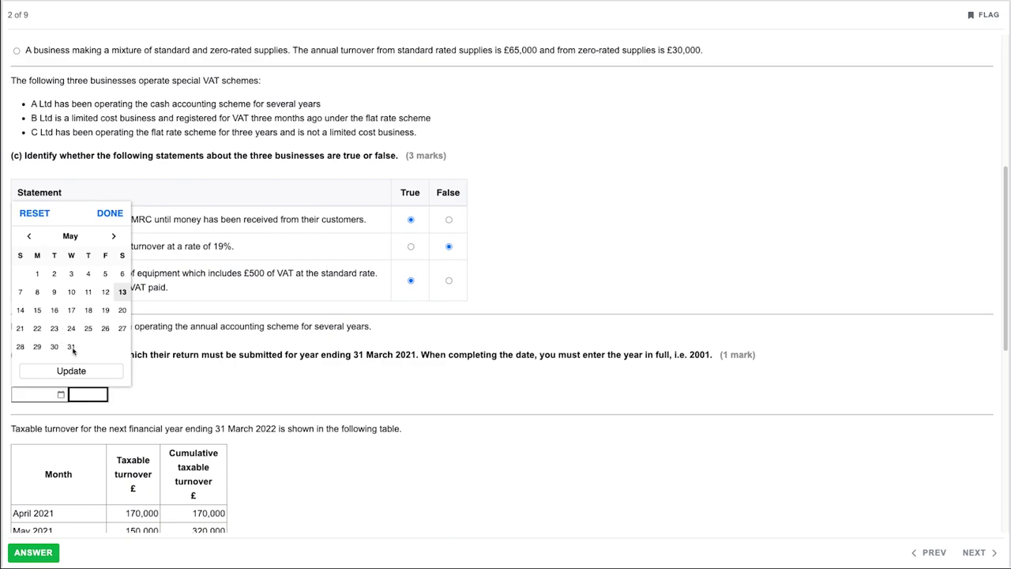
left_click(71, 348)
left_click(93, 398)
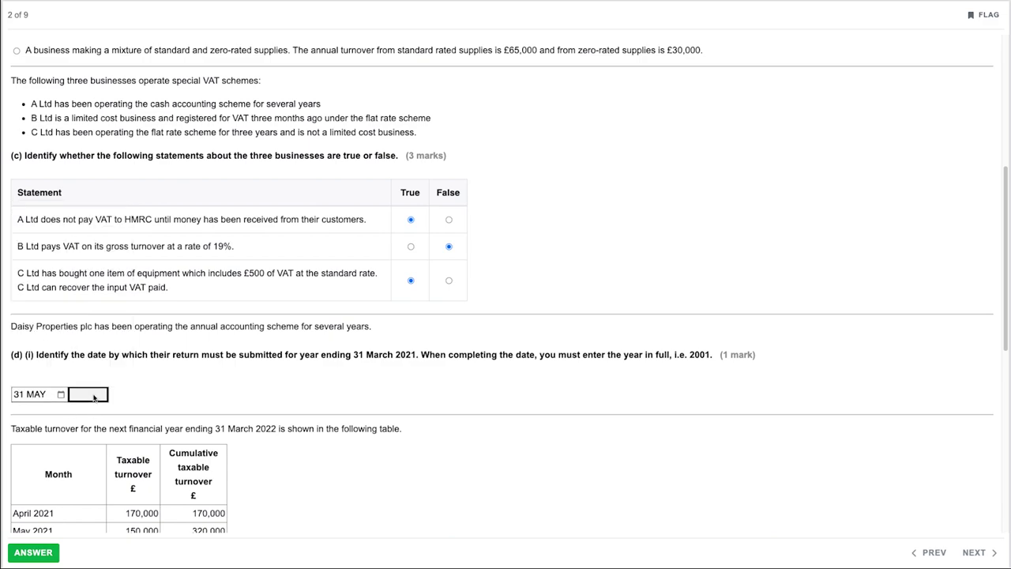
type("2021")
Answer part (d)(ii) with 31 March 2022 as the date Daisy Properties plc must withdraw from the annual accounting scheme, and submit the Task 1 answers
scroll(277, 379, "down", 3)
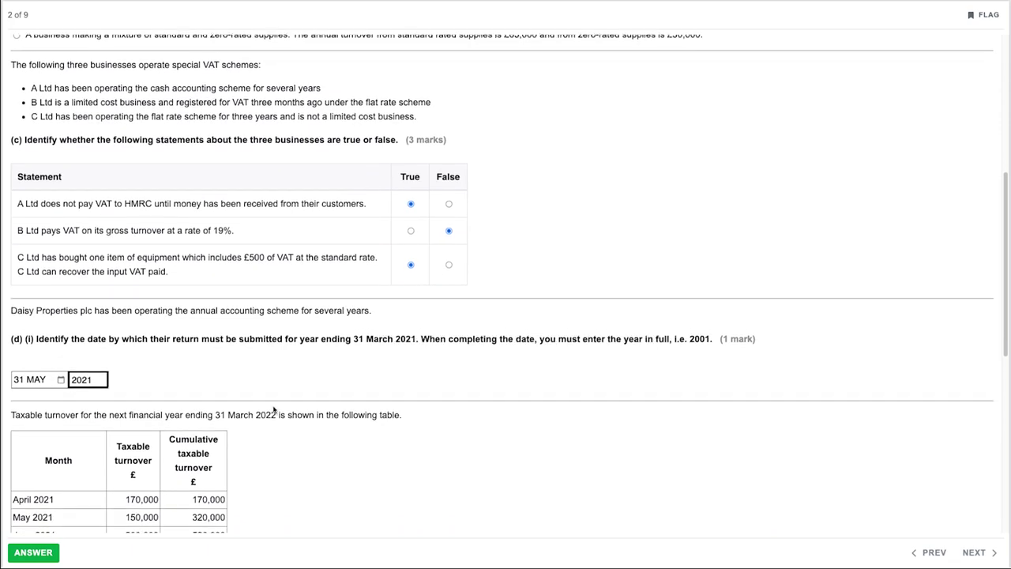
scroll(277, 415, "down", 3)
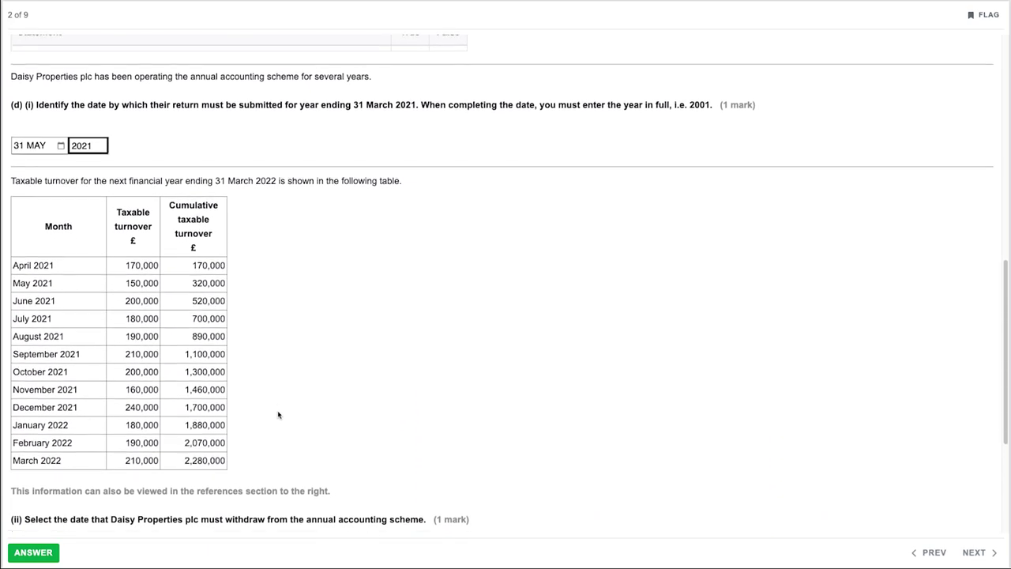
scroll(276, 415, "down", 1)
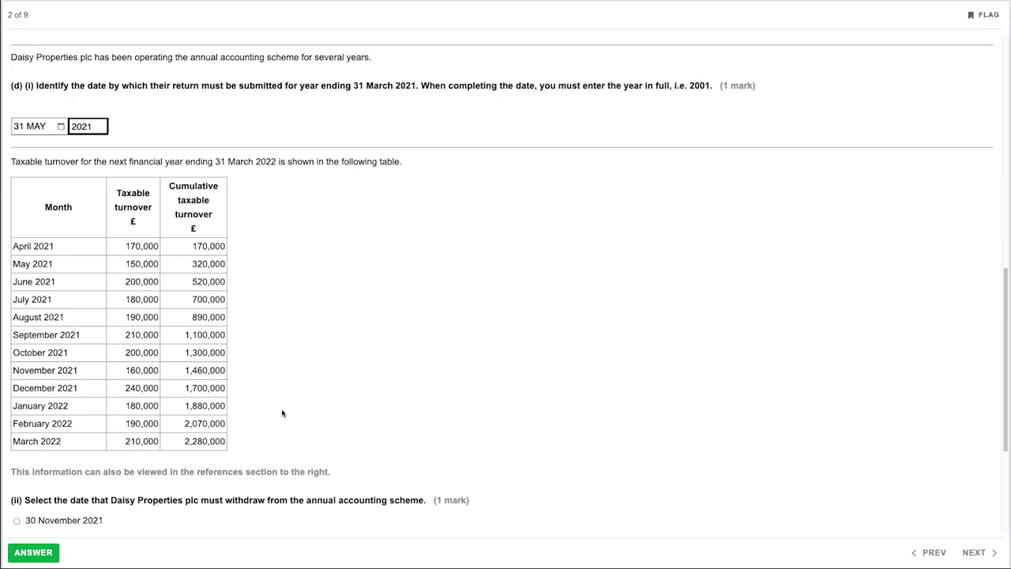
scroll(364, 436, "down", 2)
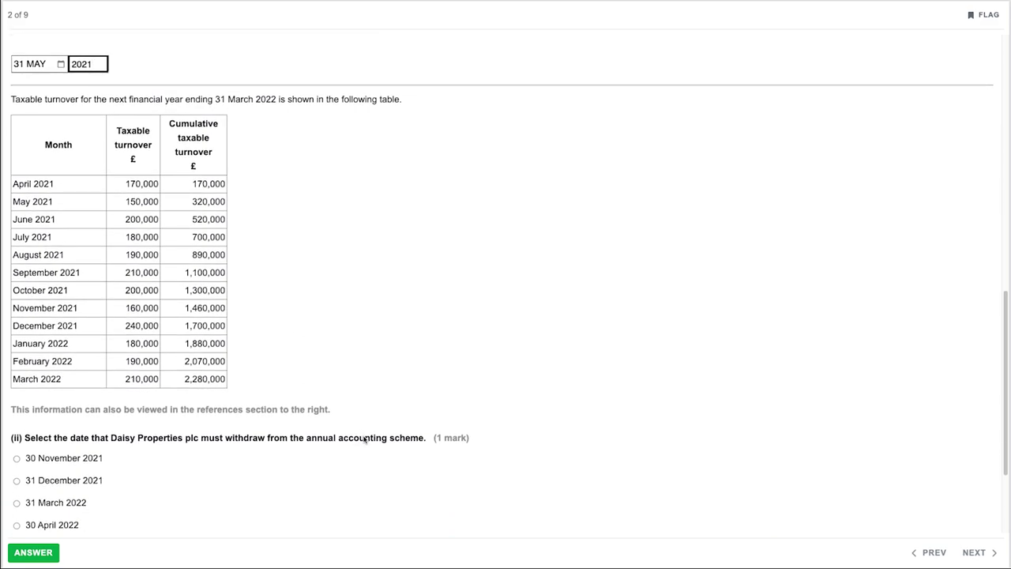
scroll(364, 439, "down", 2)
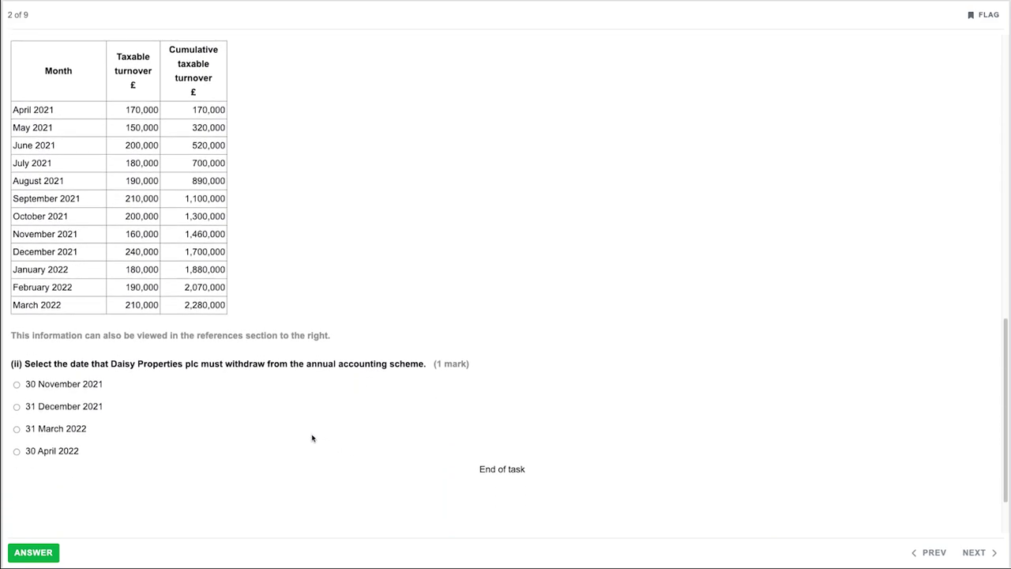
scroll(312, 437, "up", 1)
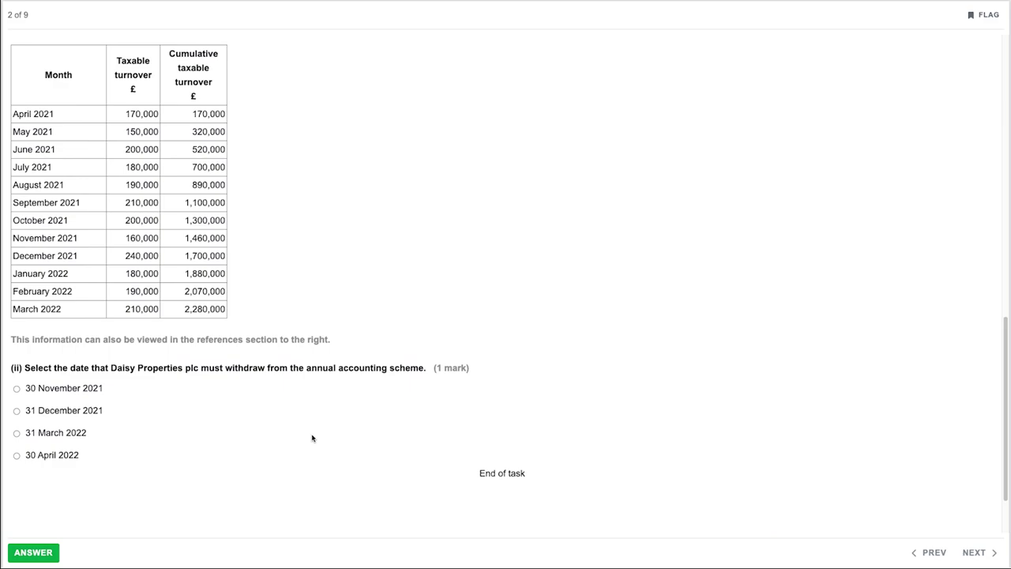
scroll(312, 439, "up", 5)
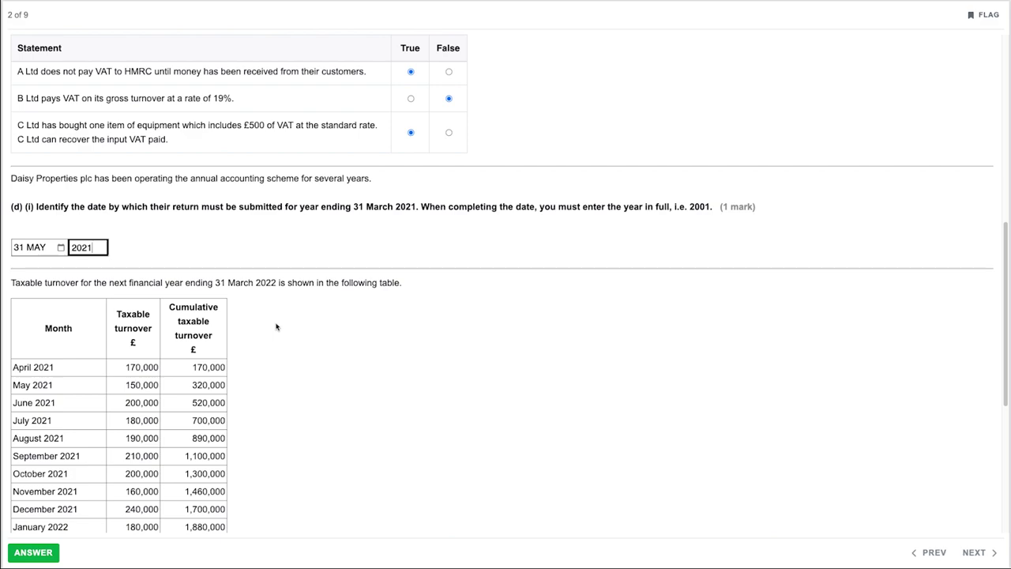
scroll(276, 326, "down", 2)
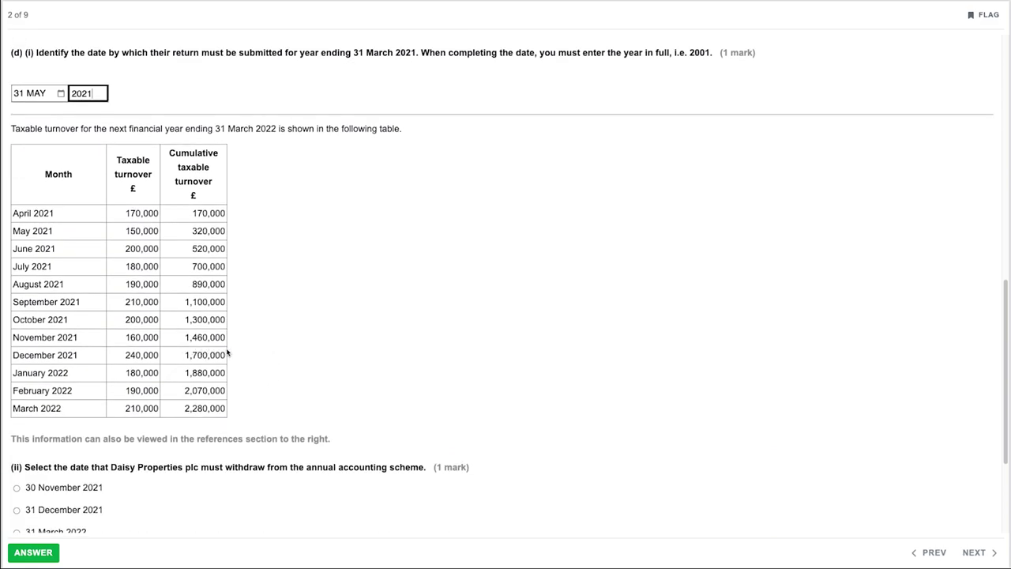
scroll(121, 493, "down", 1)
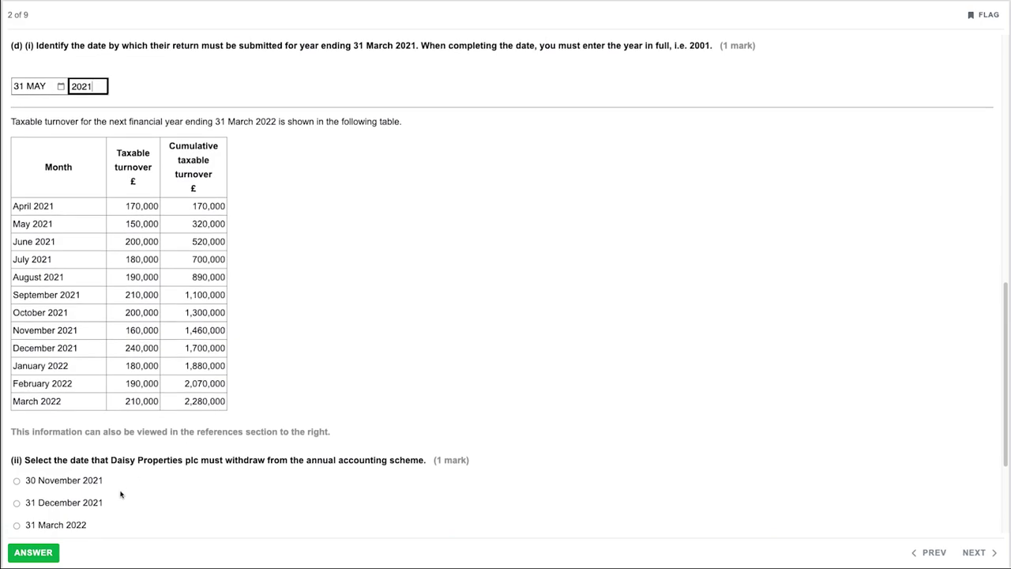
scroll(120, 493, "down", 1)
left_click(69, 504)
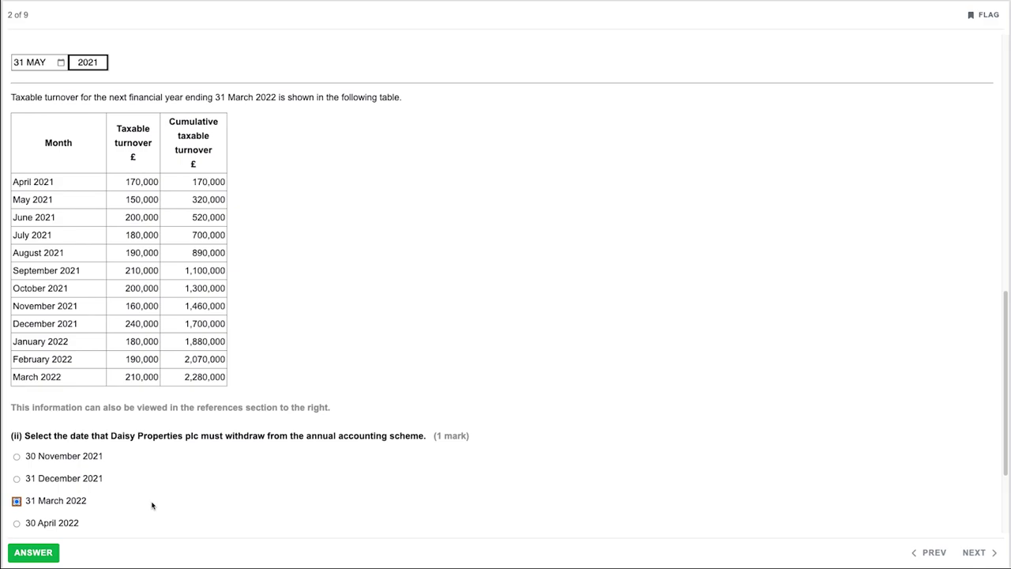
scroll(152, 505, "down", 2)
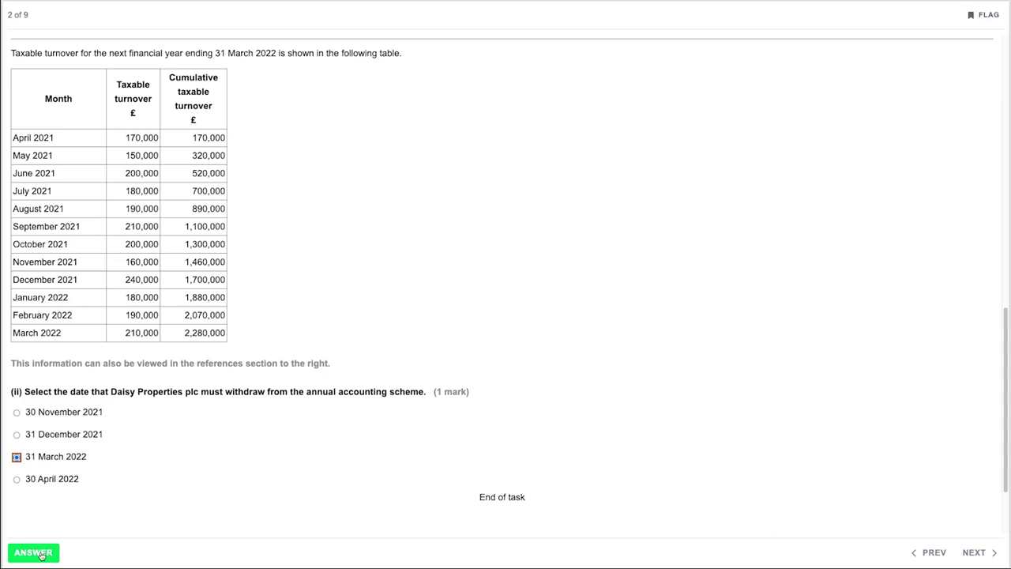
left_click(41, 553)
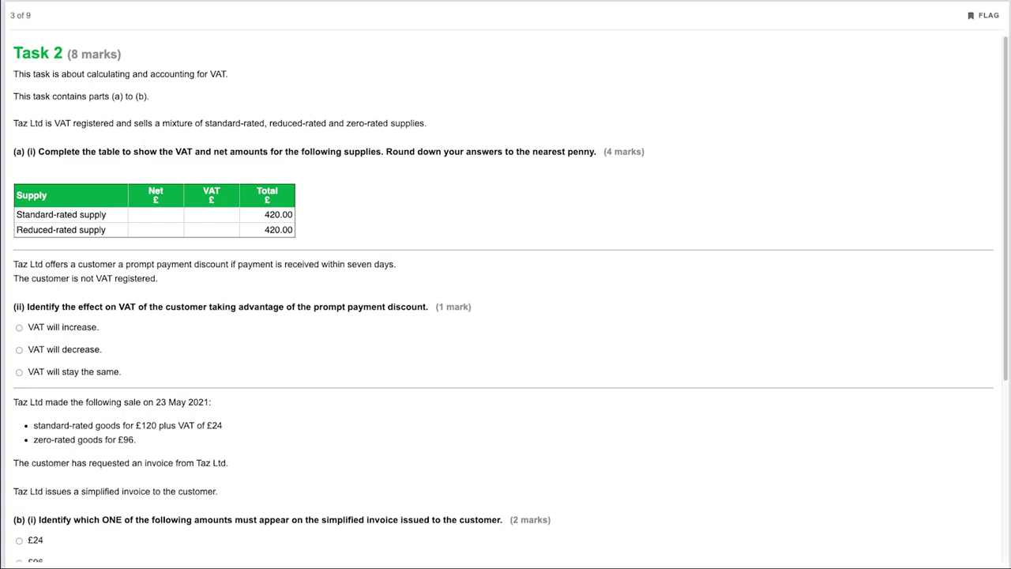
Fill in the standard-rated supply in the Task 2 part (a)(i) table with net 350 and VAT 70
left_click(269, 222)
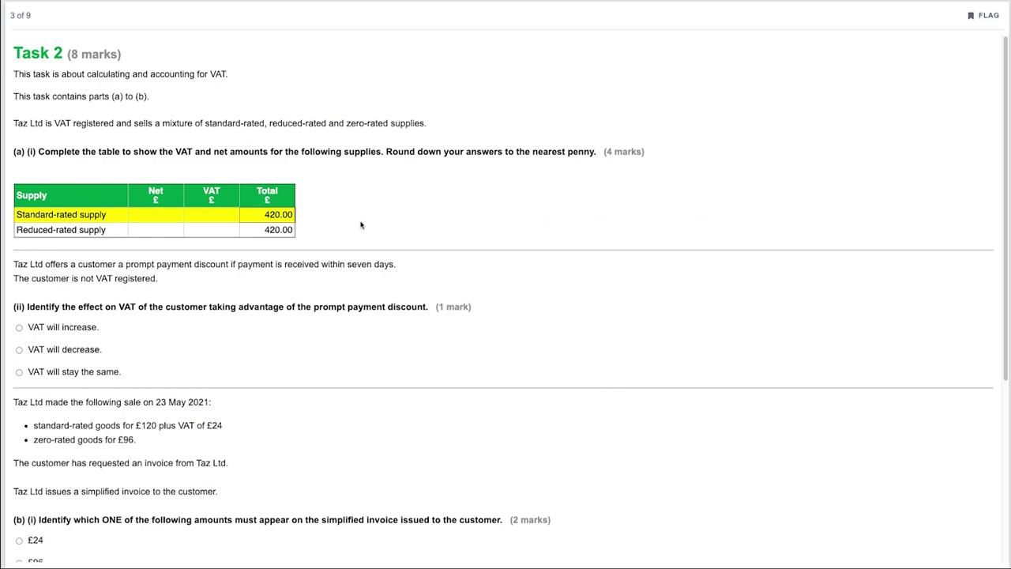
left_click(162, 216)
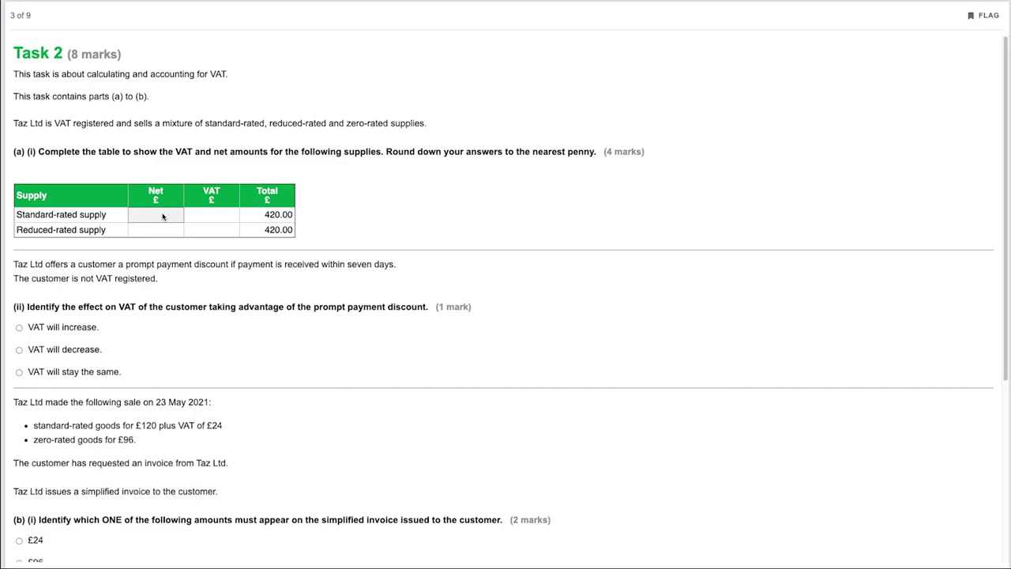
type("350")
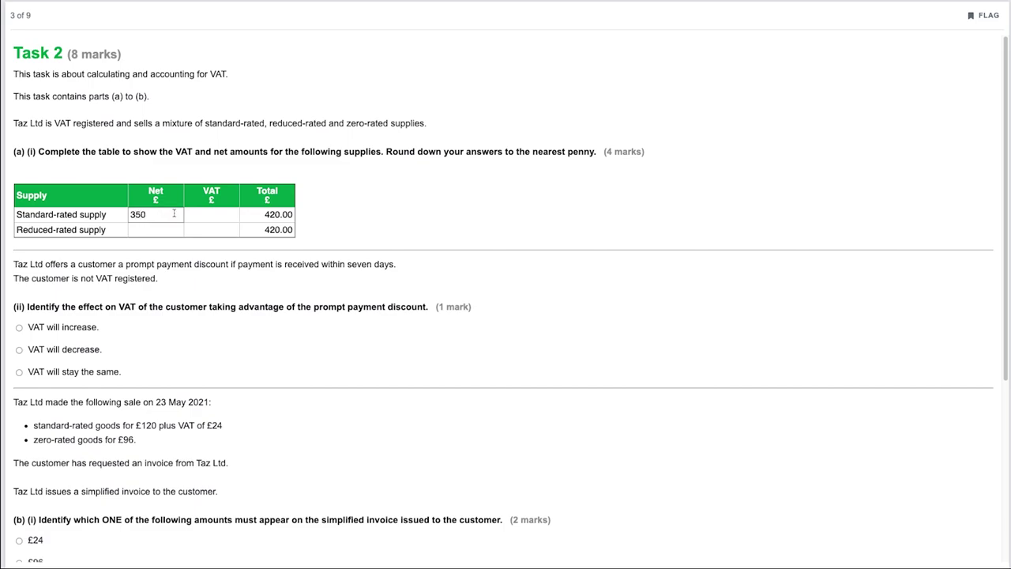
left_click(323, 209)
left_click(227, 219)
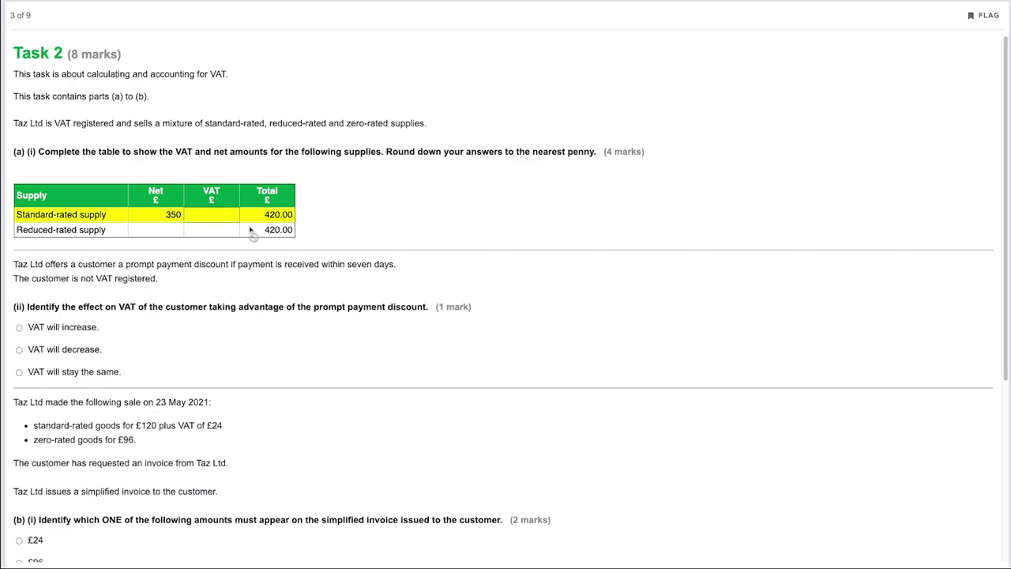
type("70")
left_click(374, 218)
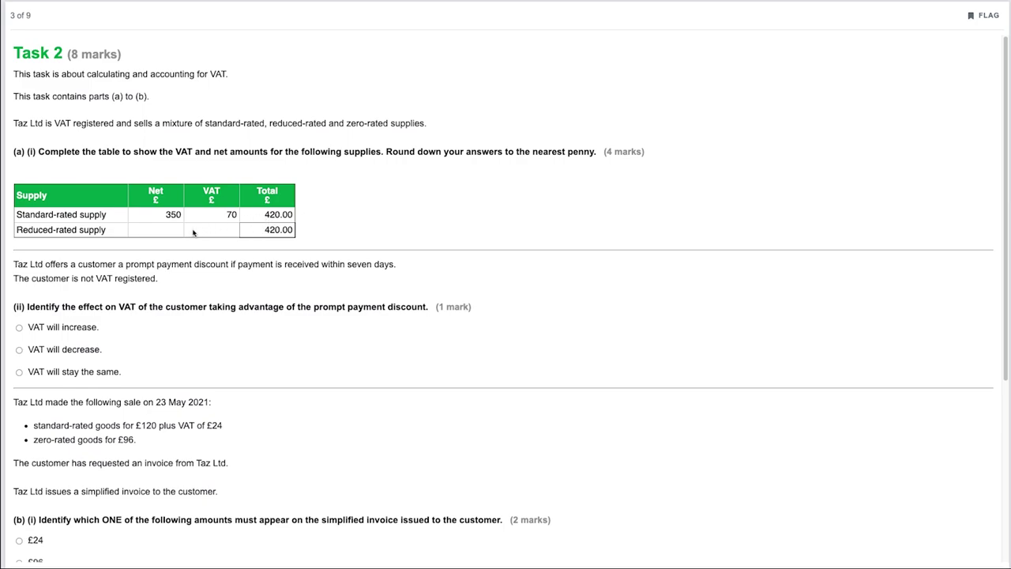
Fill in the reduced-rated supply in the part (a)(i) table with net 400 and VAT 20
left_click(169, 233)
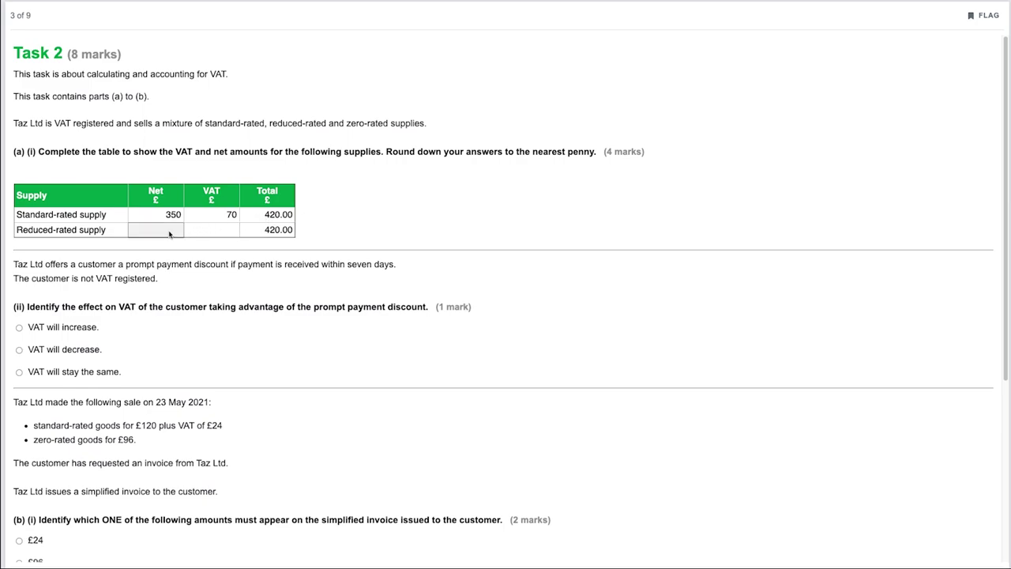
left_click(169, 233)
type("400")
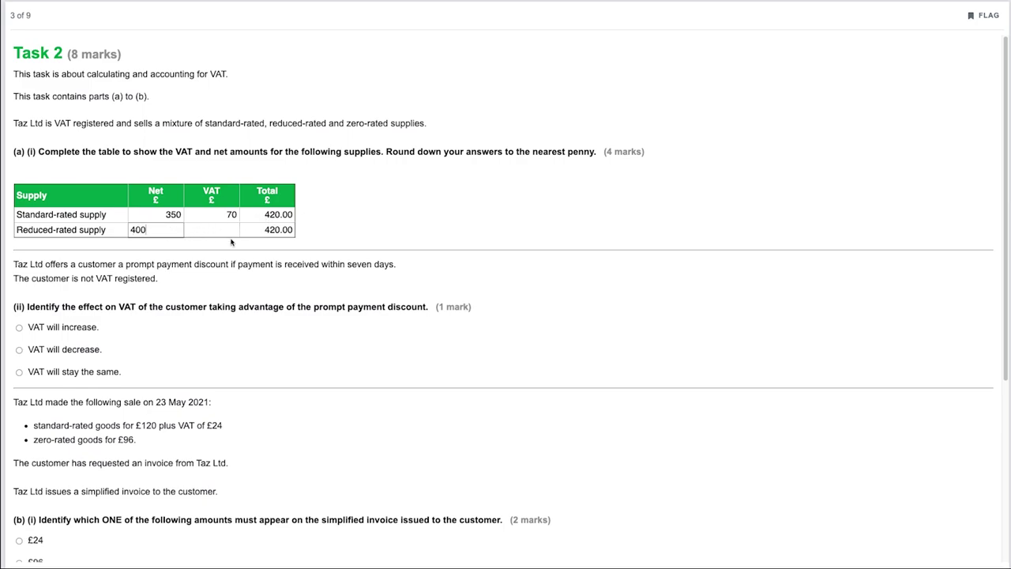
left_click(231, 236)
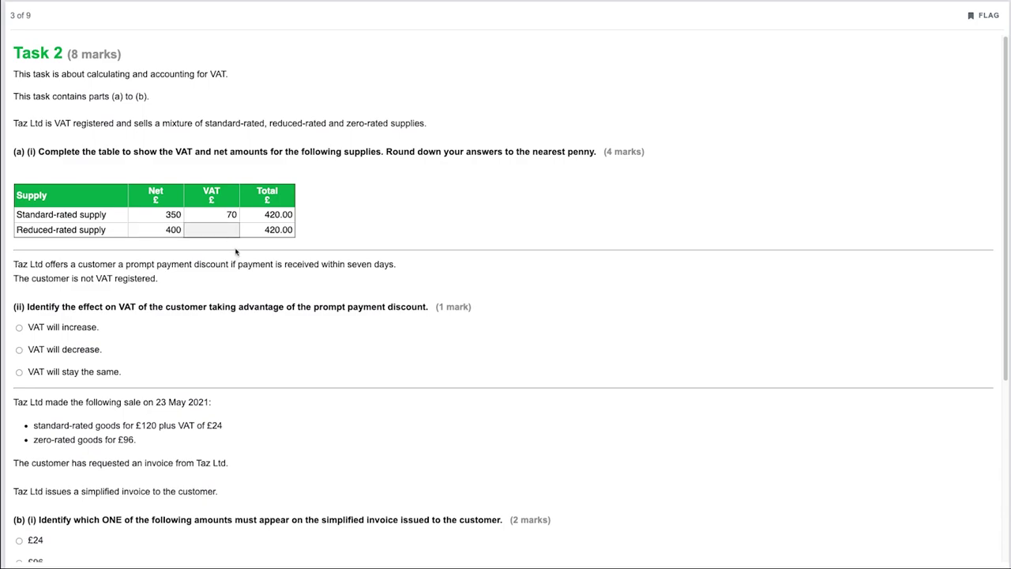
type("20")
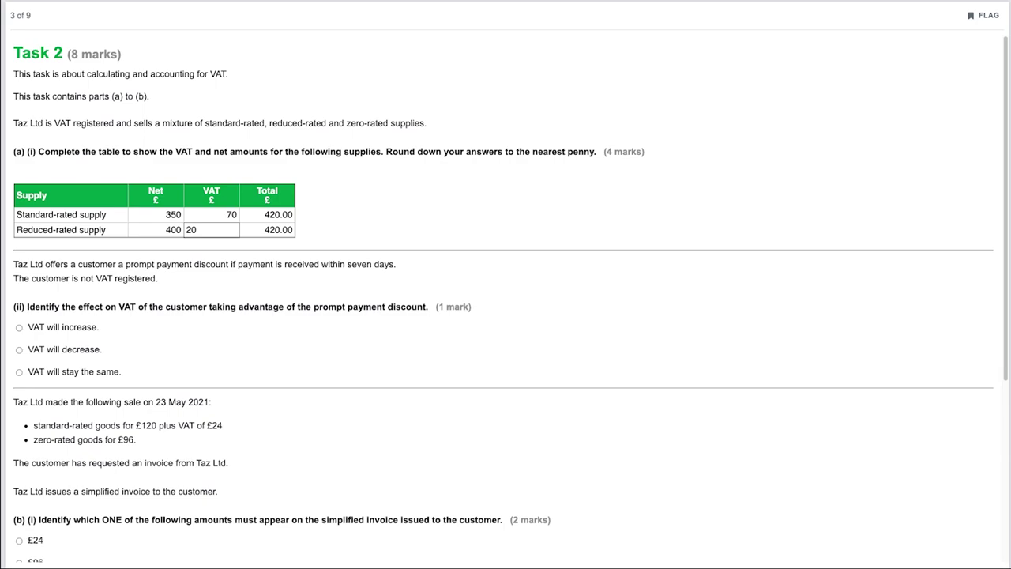
left_click(397, 215)
Answer part (a)(ii) on the prompt payment discount with "VAT will decrease."
left_click(19, 350)
scroll(348, 368, "down", 3)
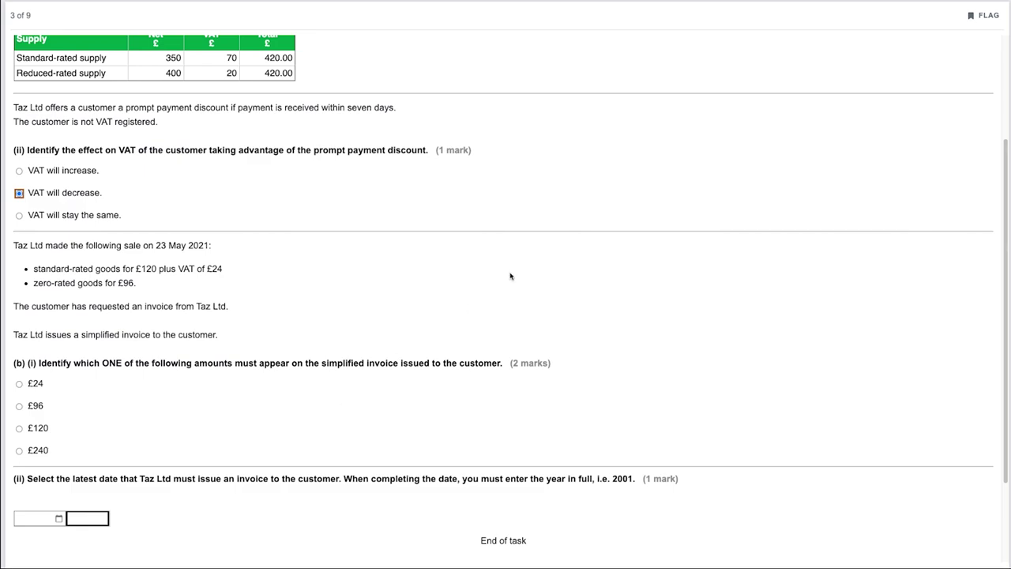
left_click(898, 182)
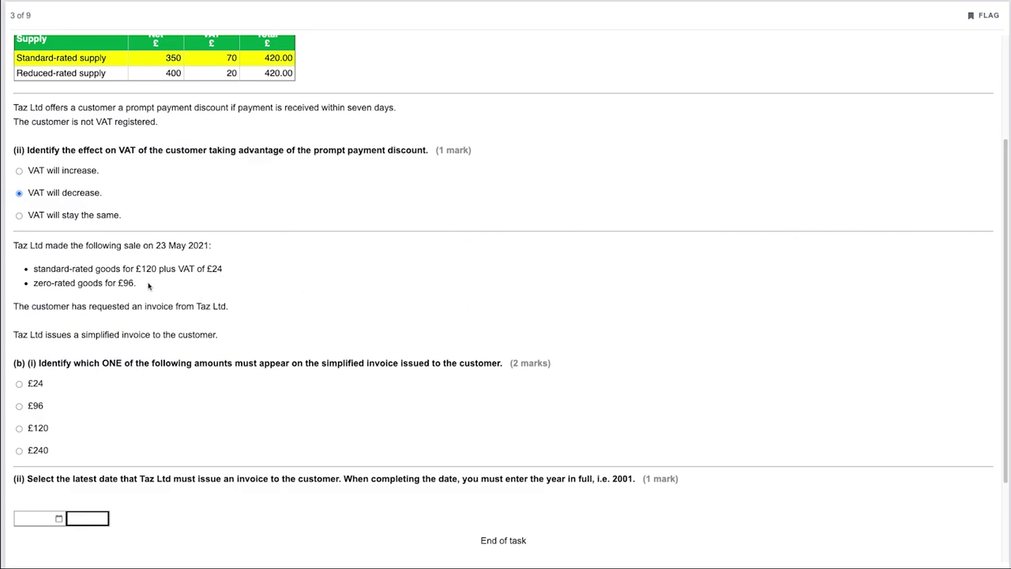
Highlight £120, £24 and £96 in the sale details and choose £240 as the amount required on the simplified invoice
left_click_drag(138, 268, 225, 269)
left_click_drag(118, 282, 135, 283)
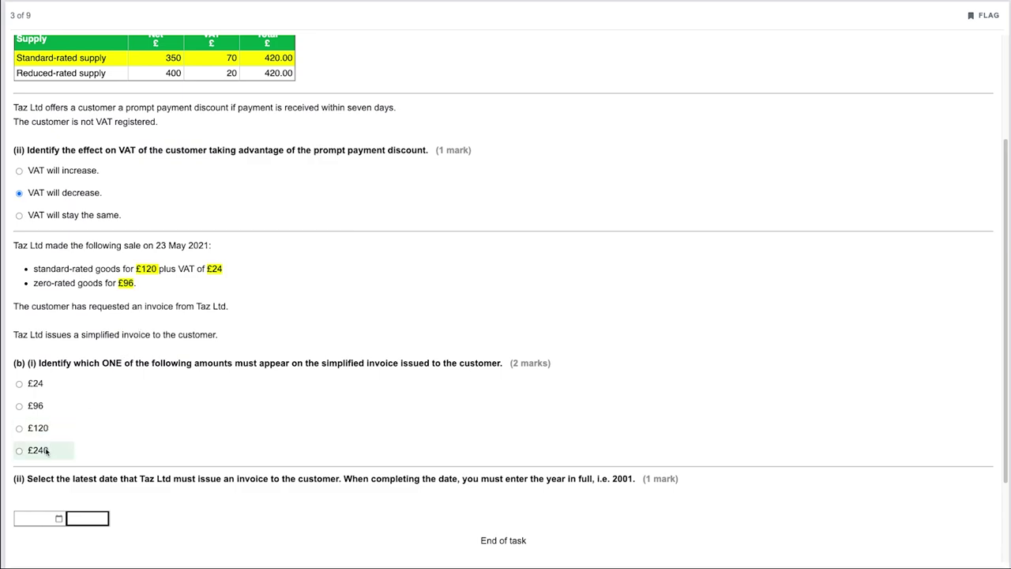
left_click(20, 451)
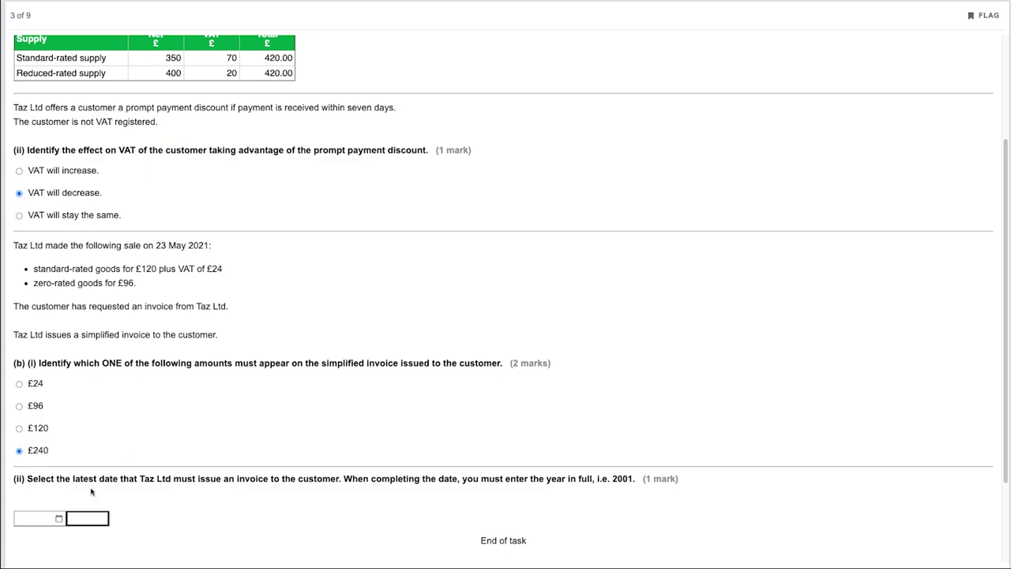
Enter 21 June 2021 as the latest date Taz Ltd must issue the invoice in part (b)(ii), and continue to Task 3
left_click(58, 520)
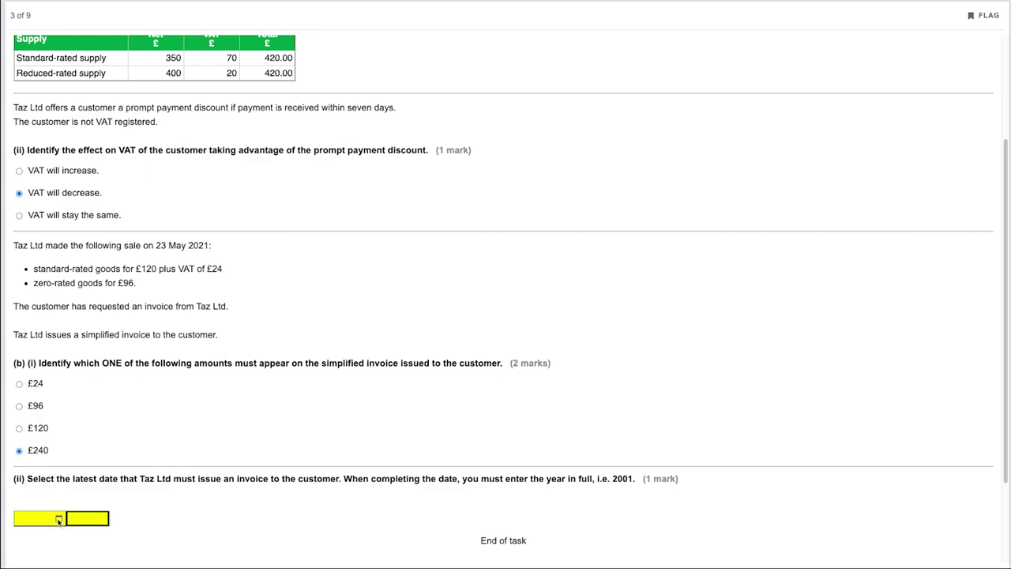
left_click(59, 520)
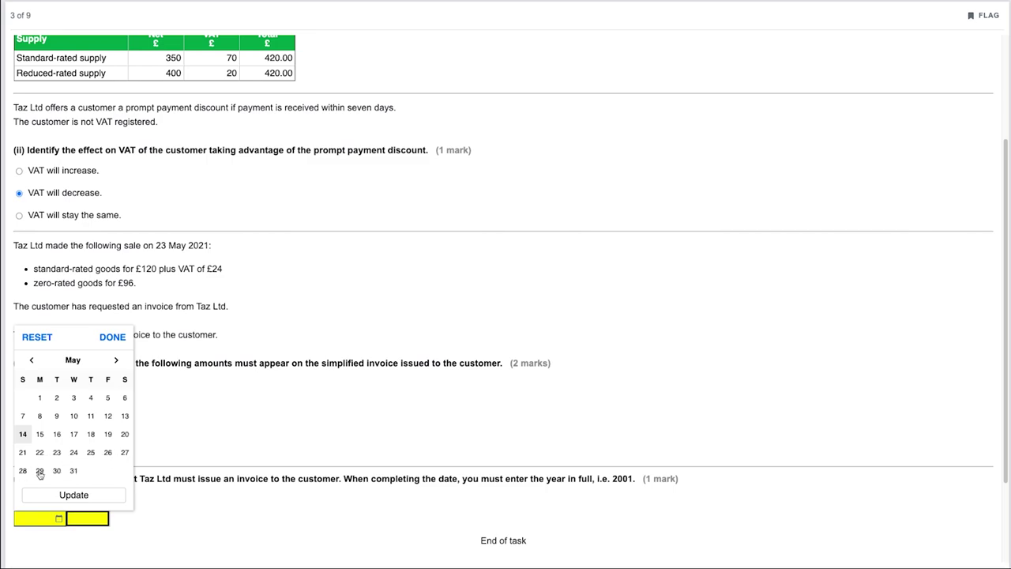
left_click(116, 360)
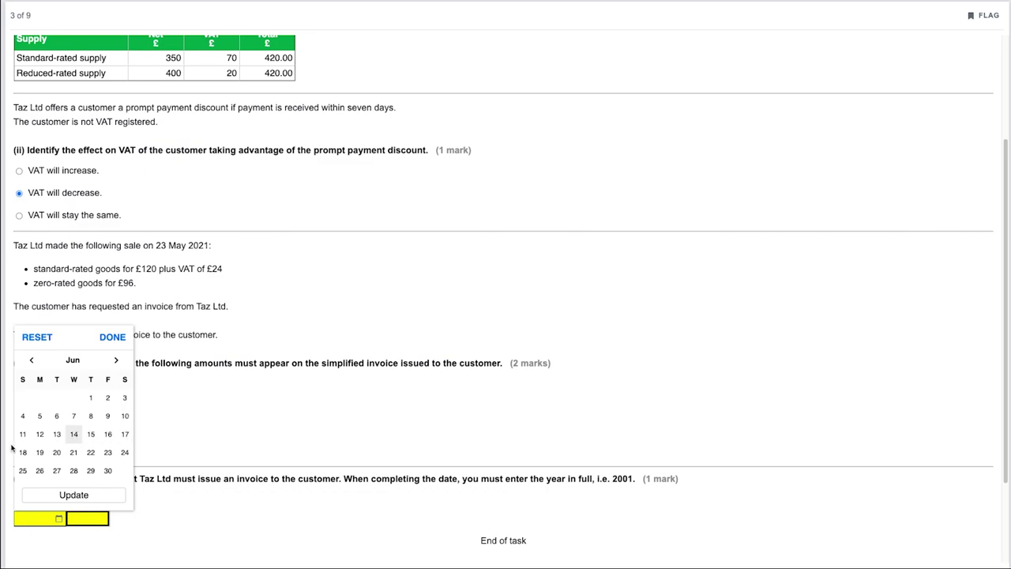
left_click(73, 453)
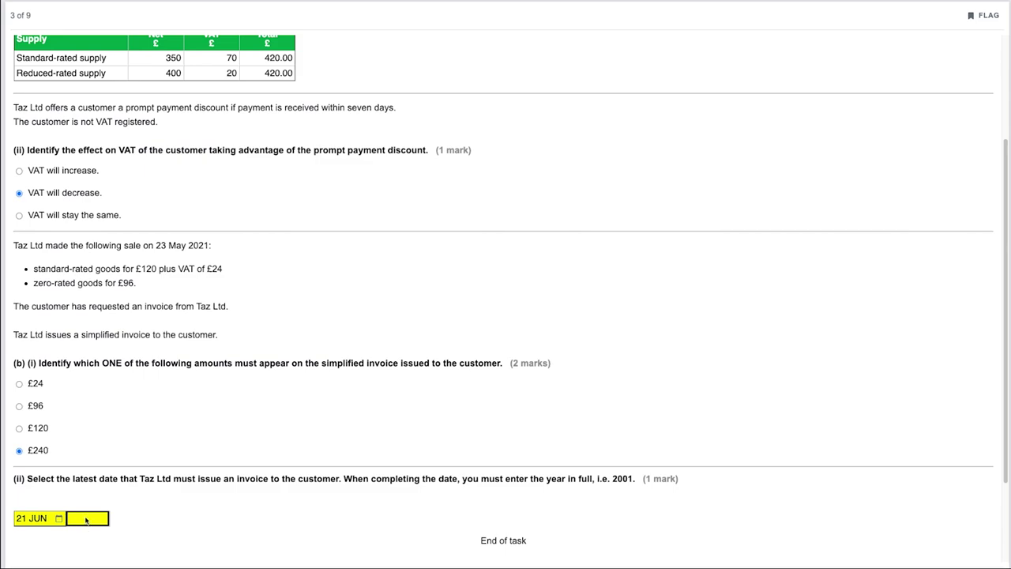
left_click(87, 520)
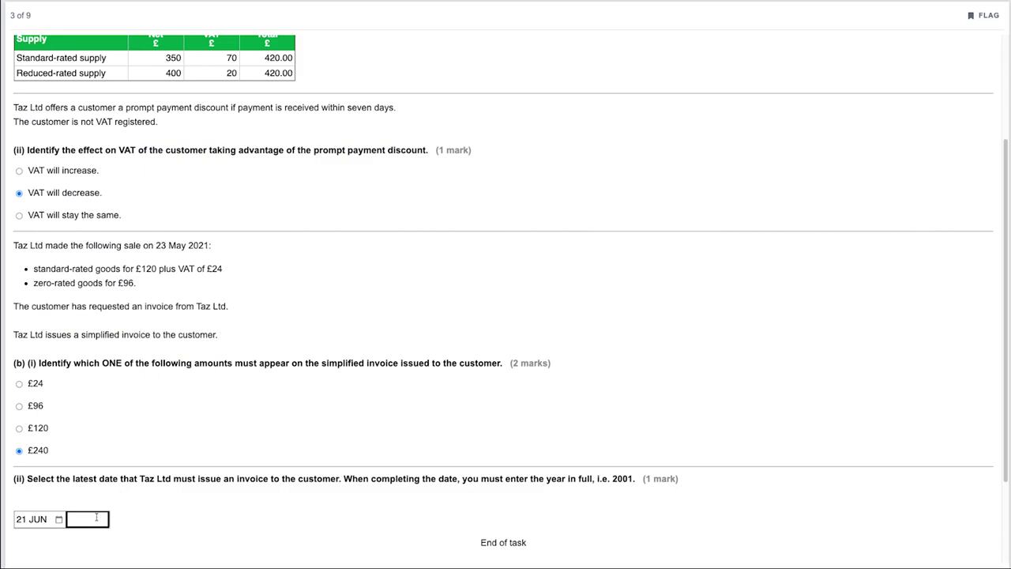
type("2021")
scroll(217, 519, "down", 1)
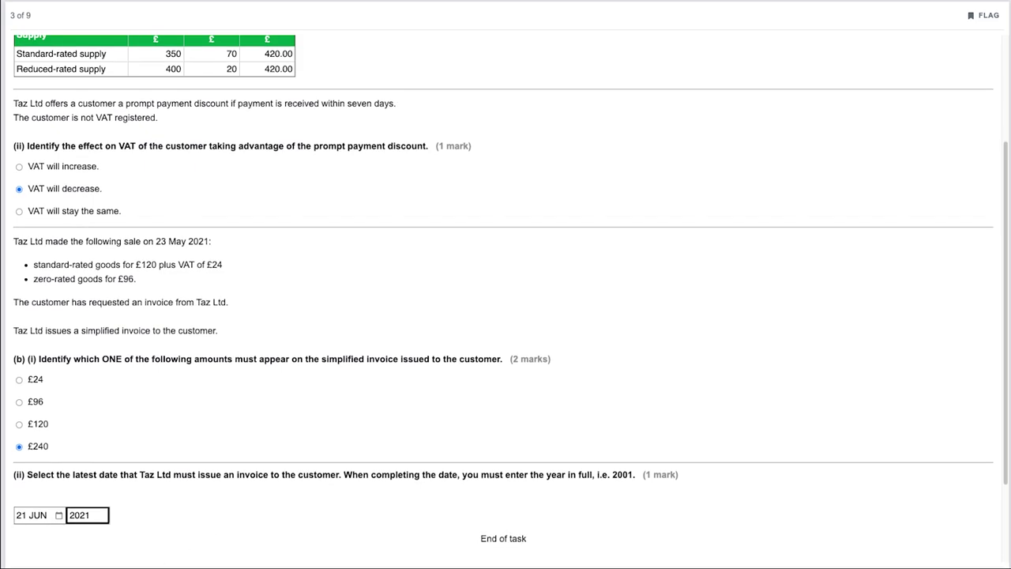
key("Return")
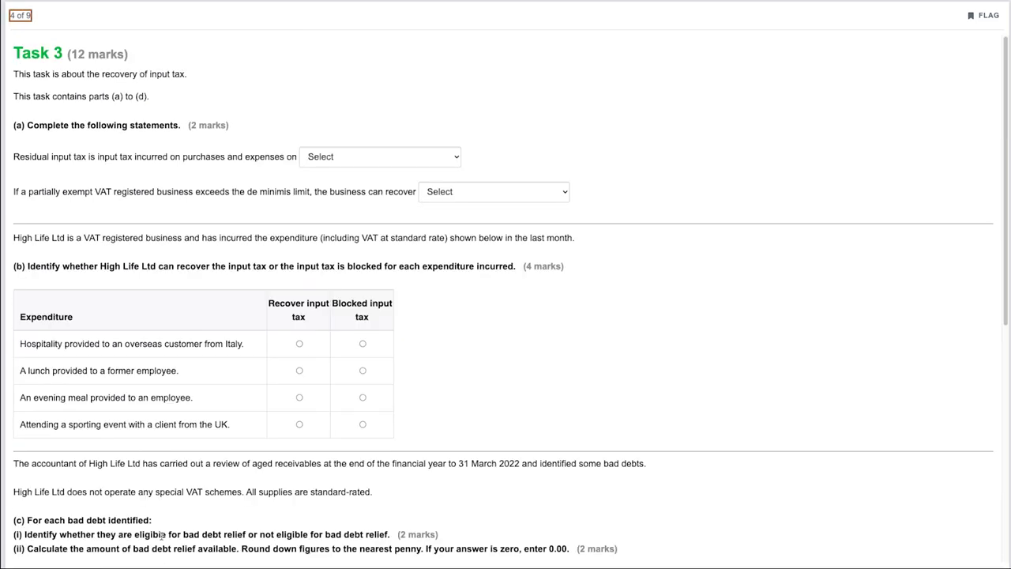
Complete the part (a) statements with "both taxable and exempt supplies." for residual input tax and "a restricted amount of input tax." as recoverable
left_click(629, 503)
left_click(435, 160)
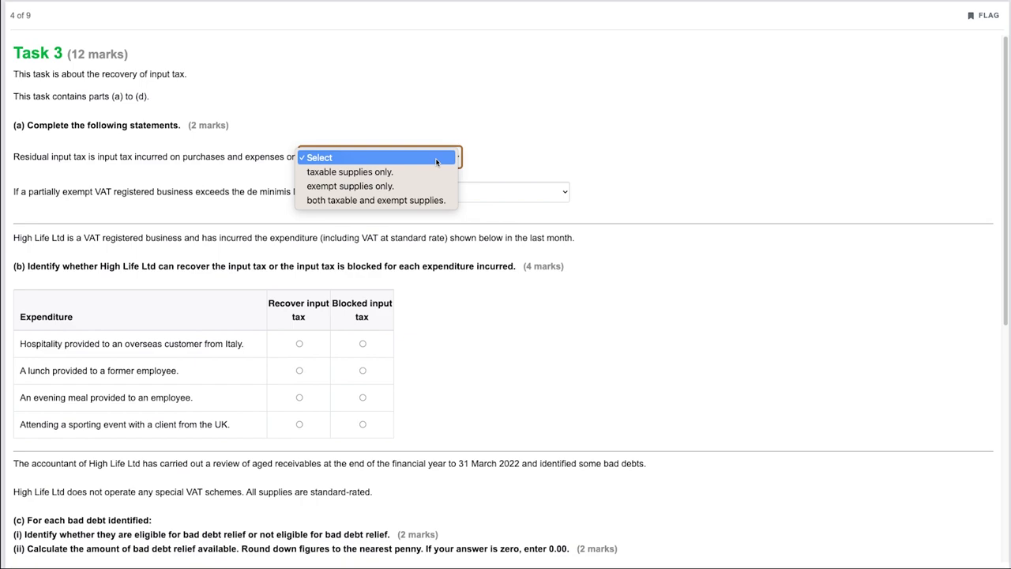
left_click(422, 201)
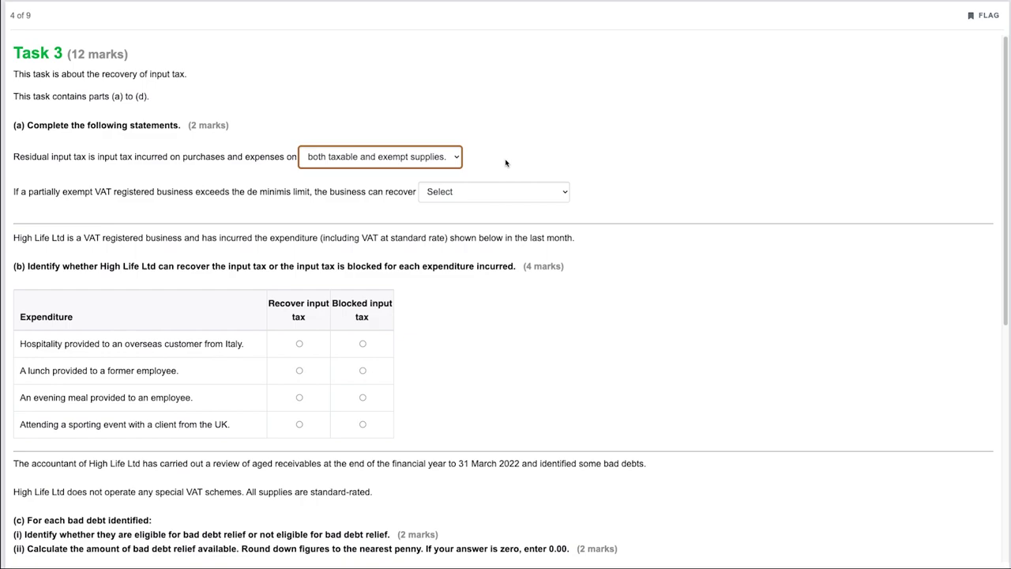
left_click(508, 190)
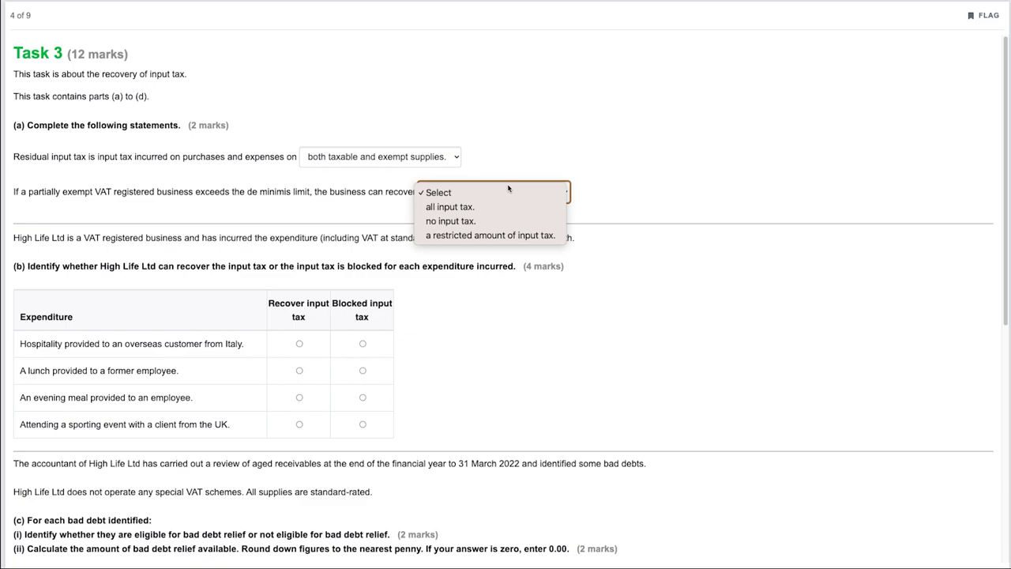
left_click(512, 237)
left_click(581, 219)
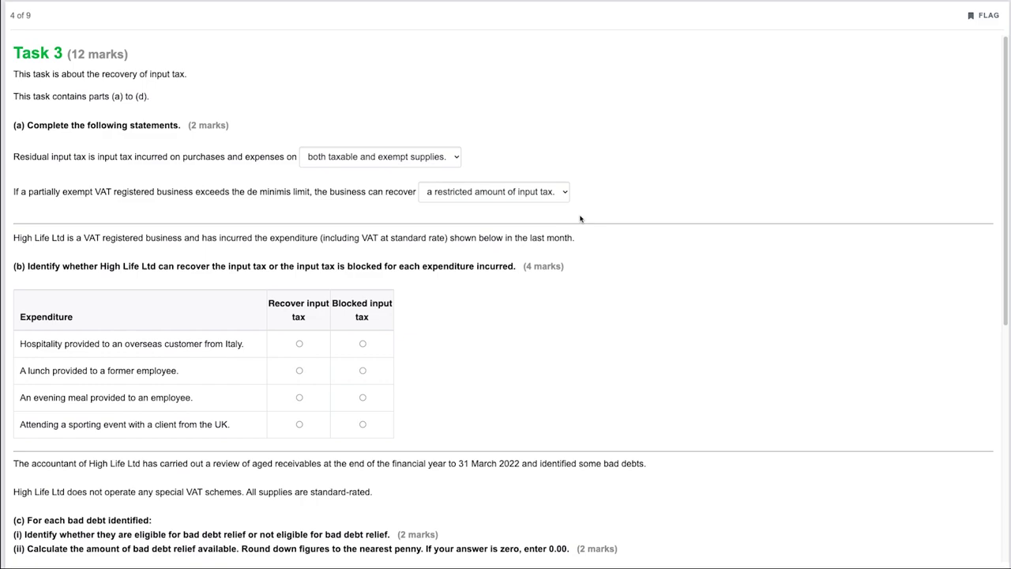
In part (b), mark overseas customer hospitality and the employee's evening meal as recoverable, and the former employee's lunch and UK client sporting event as blocked
left_click(299, 344)
left_click(363, 371)
left_click(301, 399)
left_click(363, 424)
Mark the Purple Ltd debt in part (c) as "Not eligible for bad debt relief" with a relief amount of 0.00
scroll(440, 434, "down", 4)
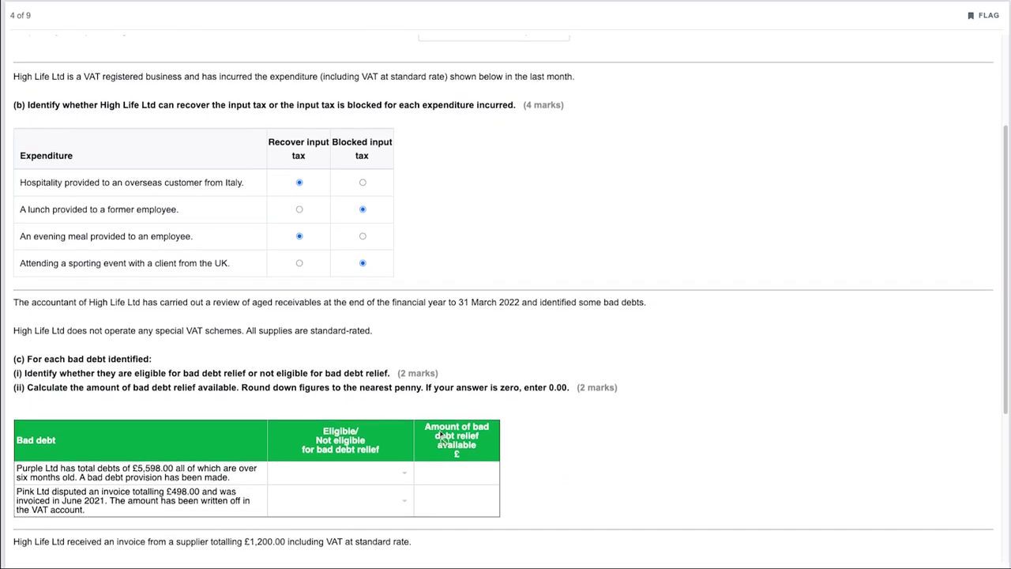
scroll(443, 435, "down", 1)
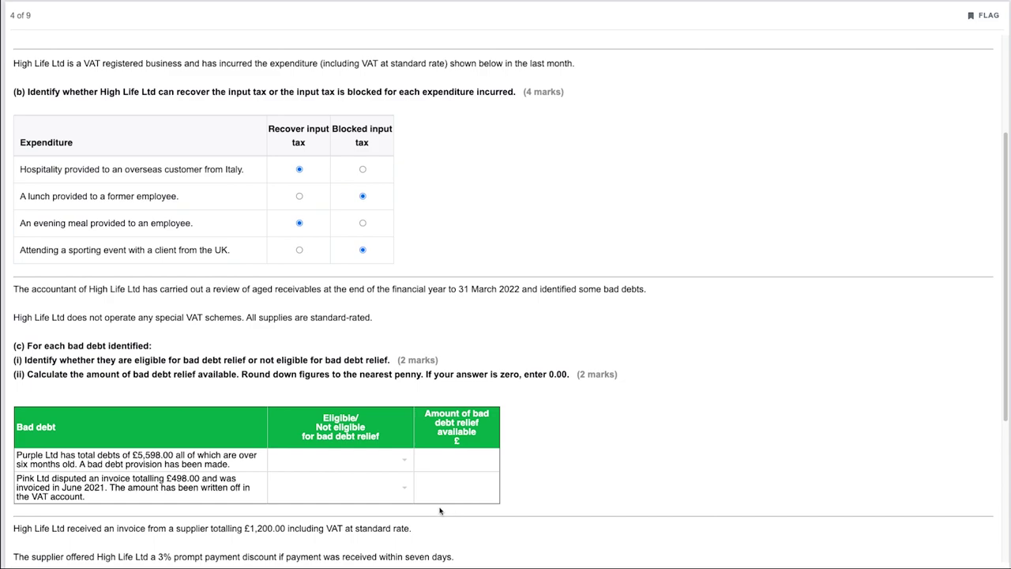
left_click(404, 464)
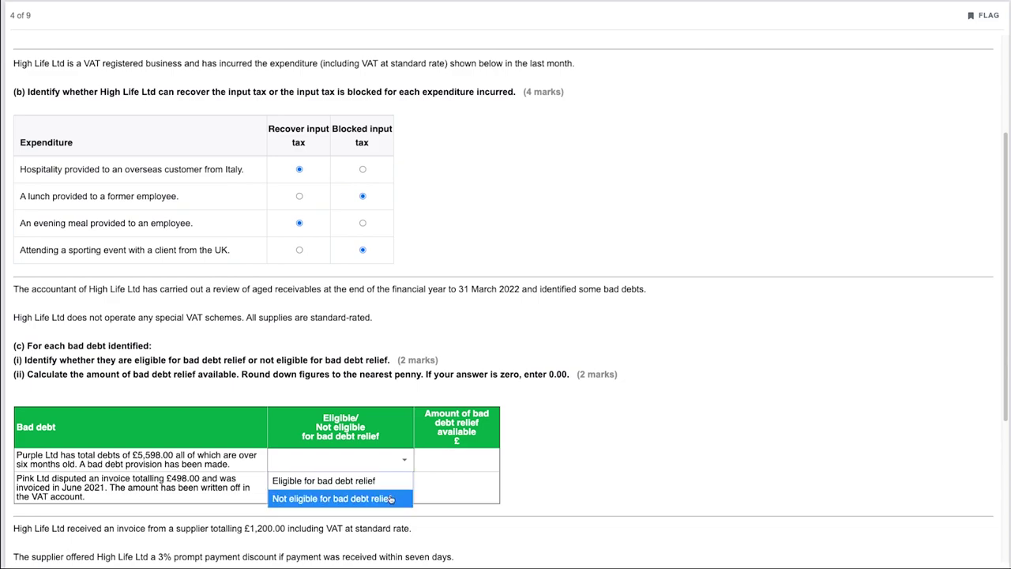
left_click(389, 499)
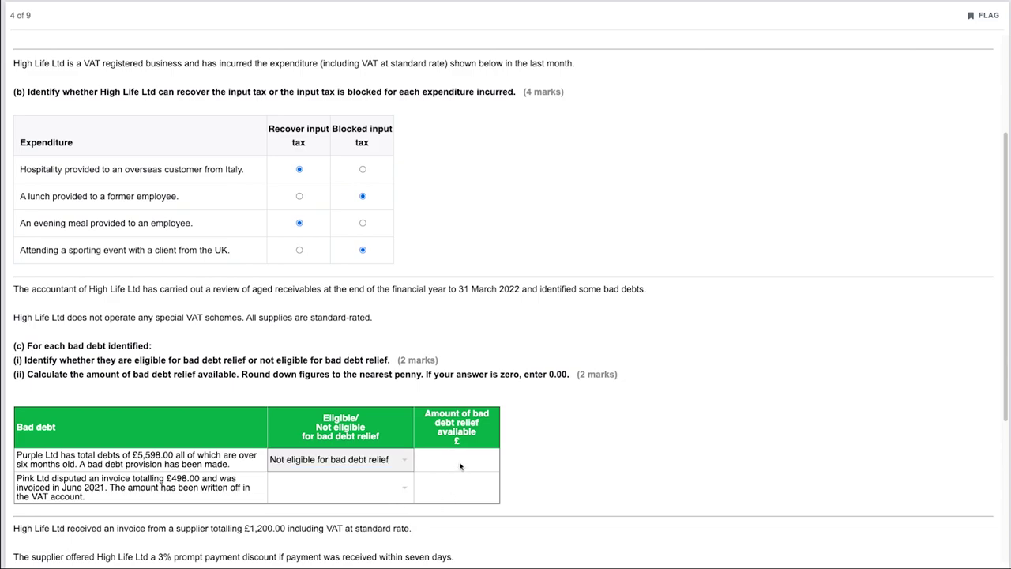
left_click(460, 462)
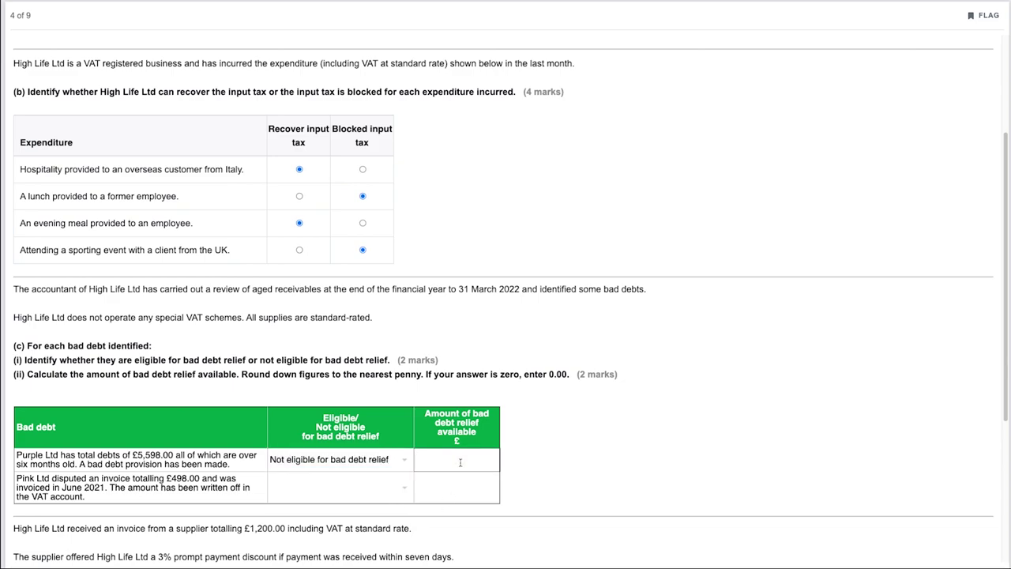
type("0.00")
left_click(525, 447)
Mark the Pink Ltd debt as "Eligible for bad debt relief" with a relief amount of 83
left_click(405, 491)
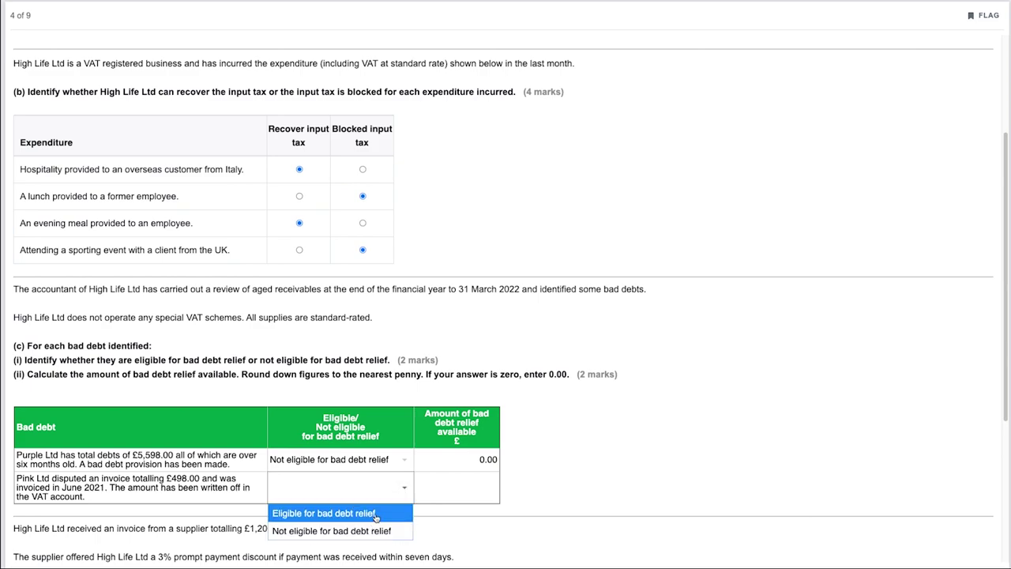
left_click(376, 515)
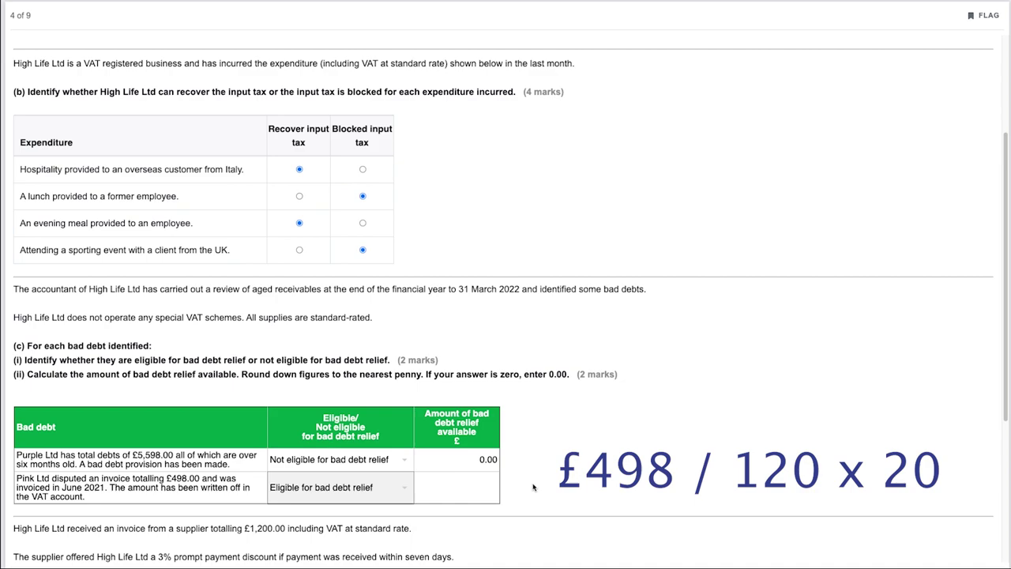
left_click(486, 483)
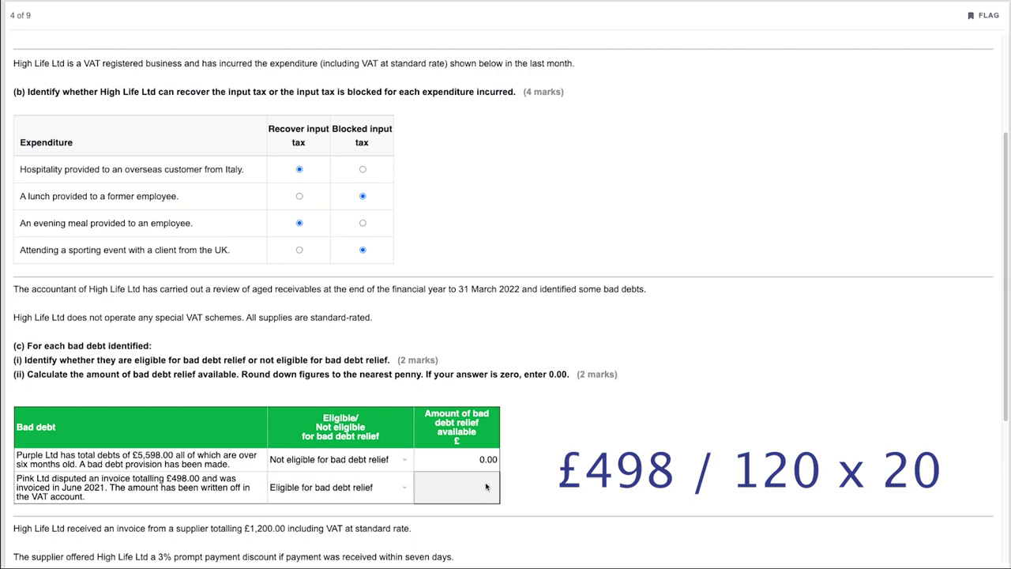
type("83")
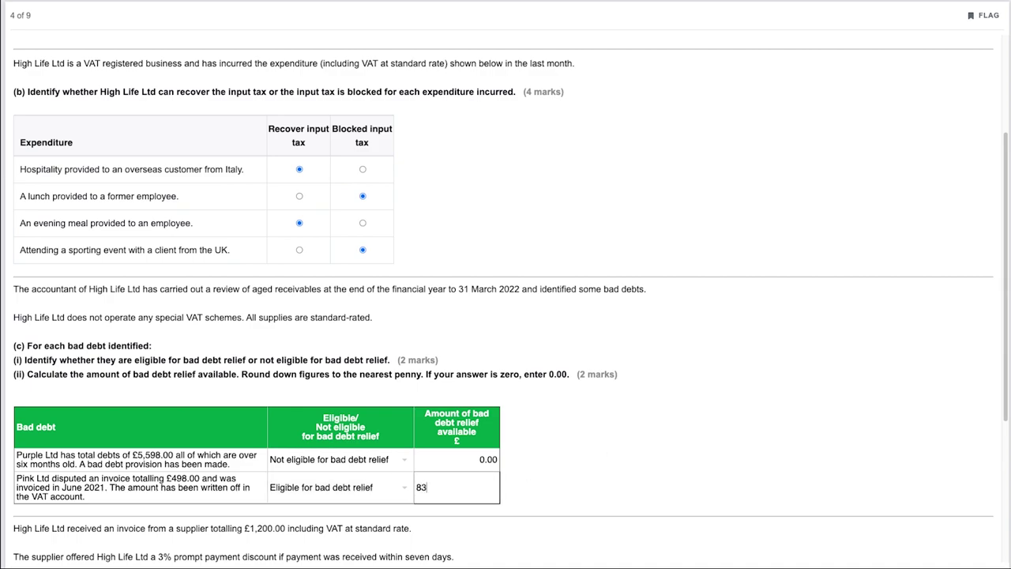
left_click(603, 469)
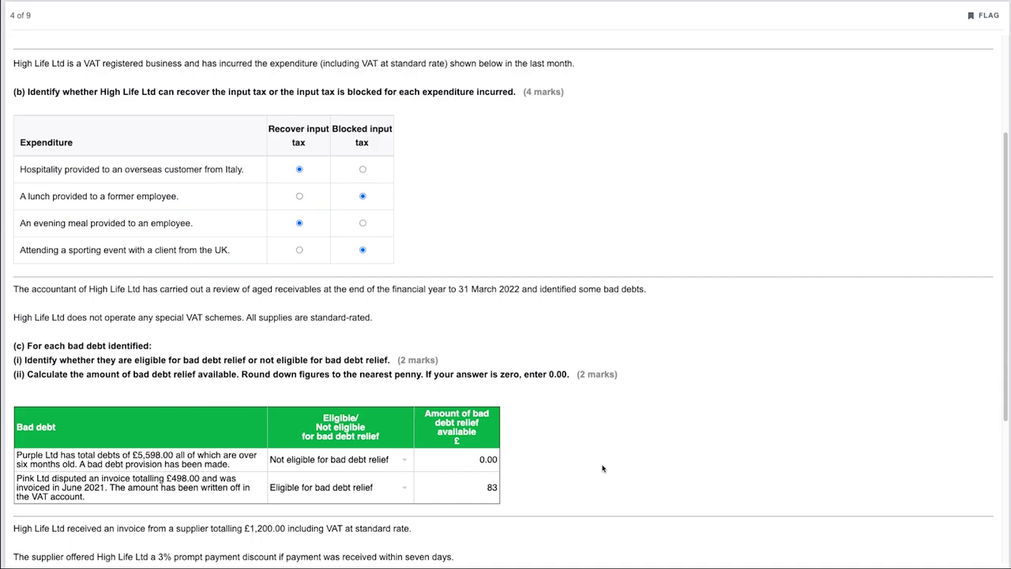
Enter 194 as the input tax High Life Ltd can recover in part (d), and continue to Task 4
scroll(603, 469, "down", 3)
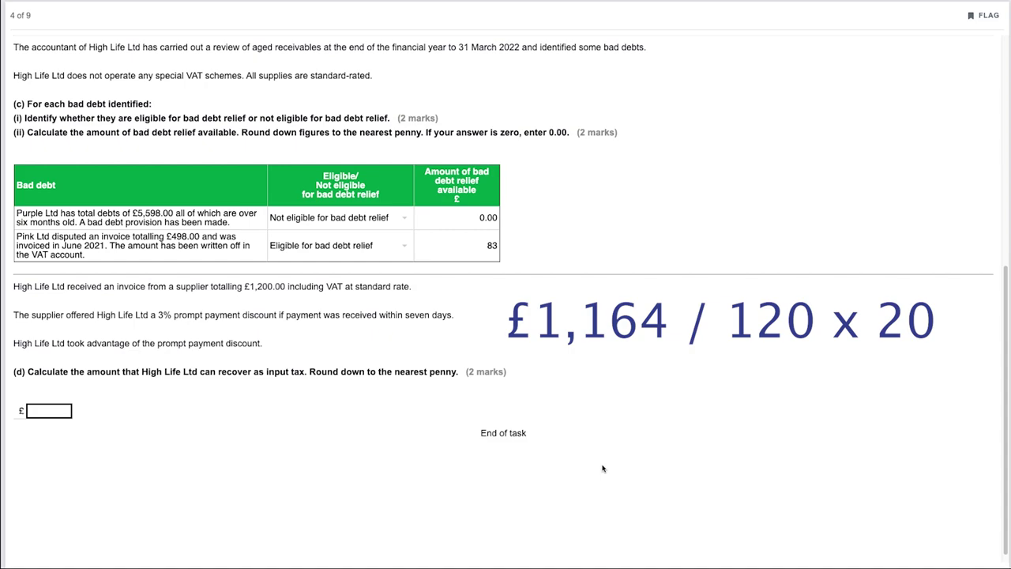
left_click(55, 414)
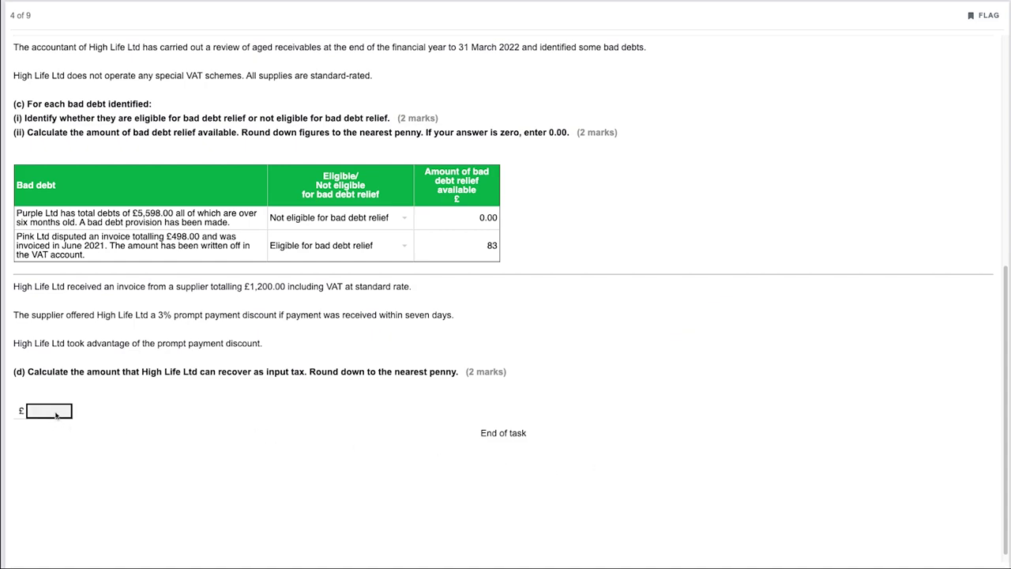
type("194")
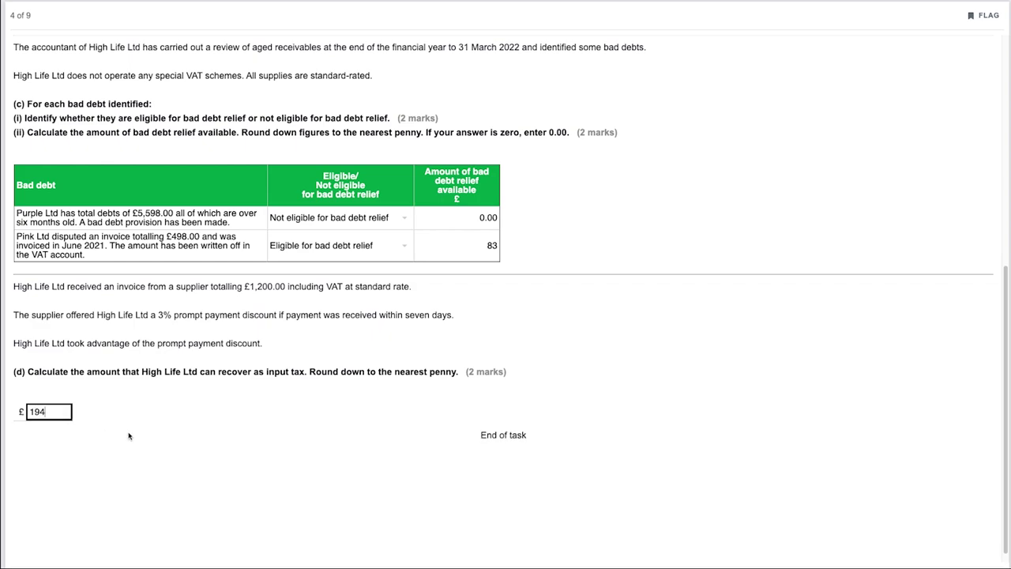
left_click(160, 449)
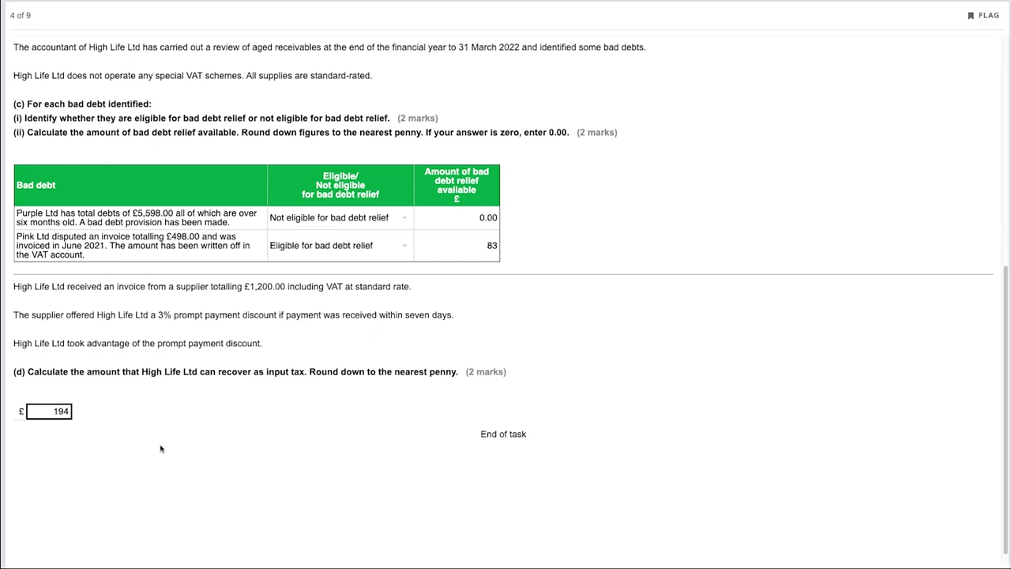
left_click(75, 566)
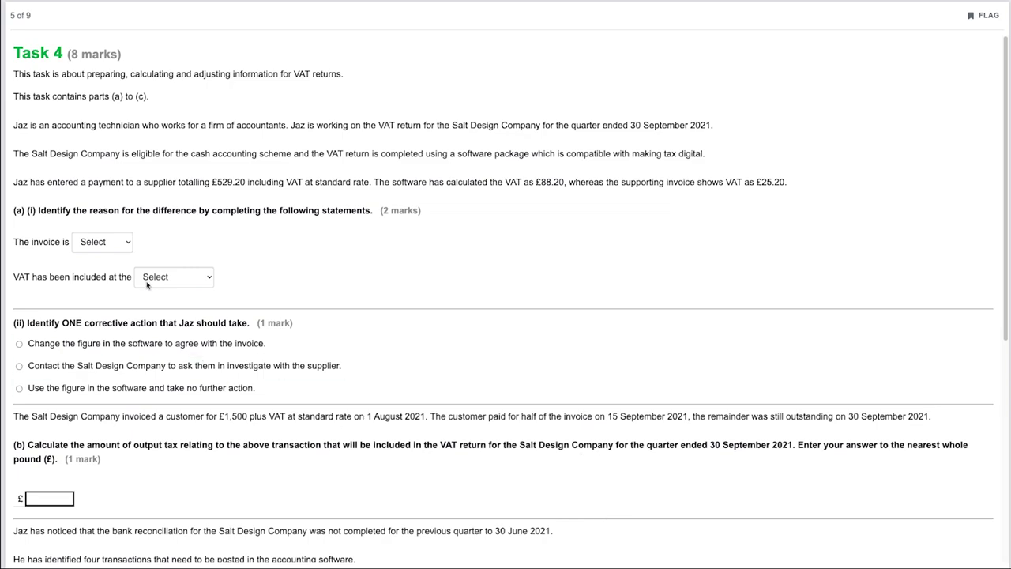
Complete the Task 4 part (a)(i) statements with the invoice as "incorrect." and VAT included at the "reduced rate."
left_click(129, 245)
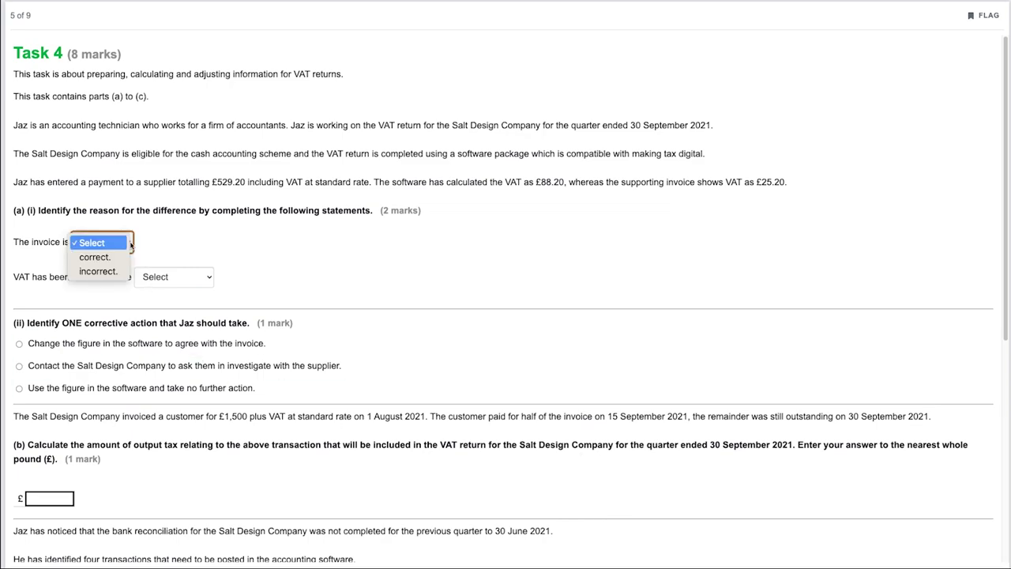
left_click(160, 240)
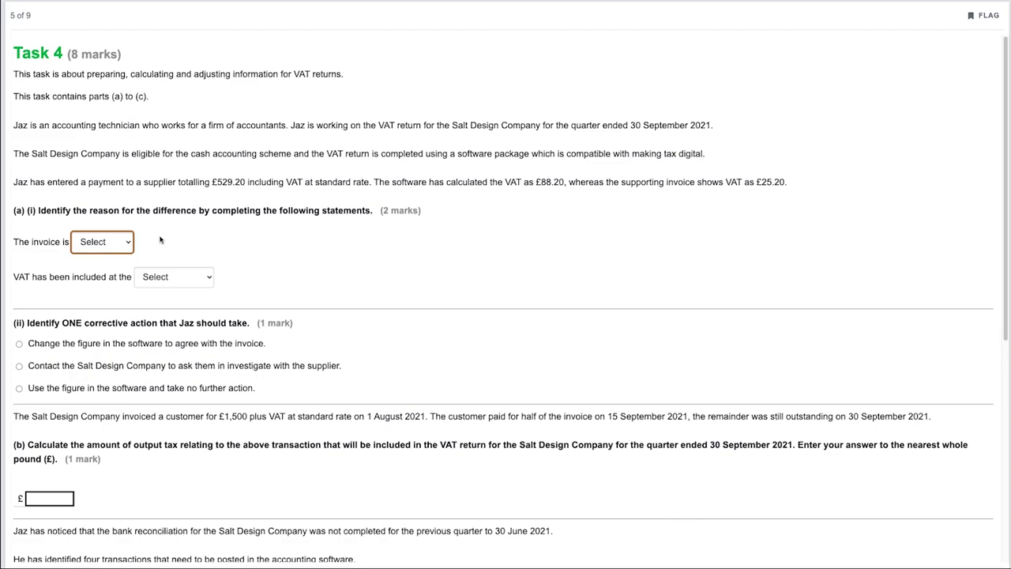
left_click(115, 245)
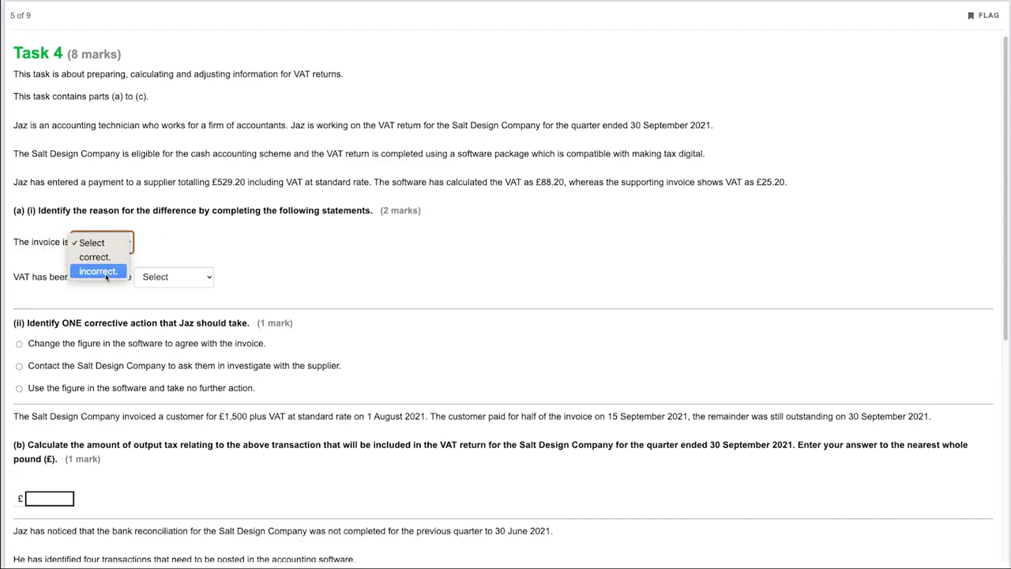
left_click(106, 273)
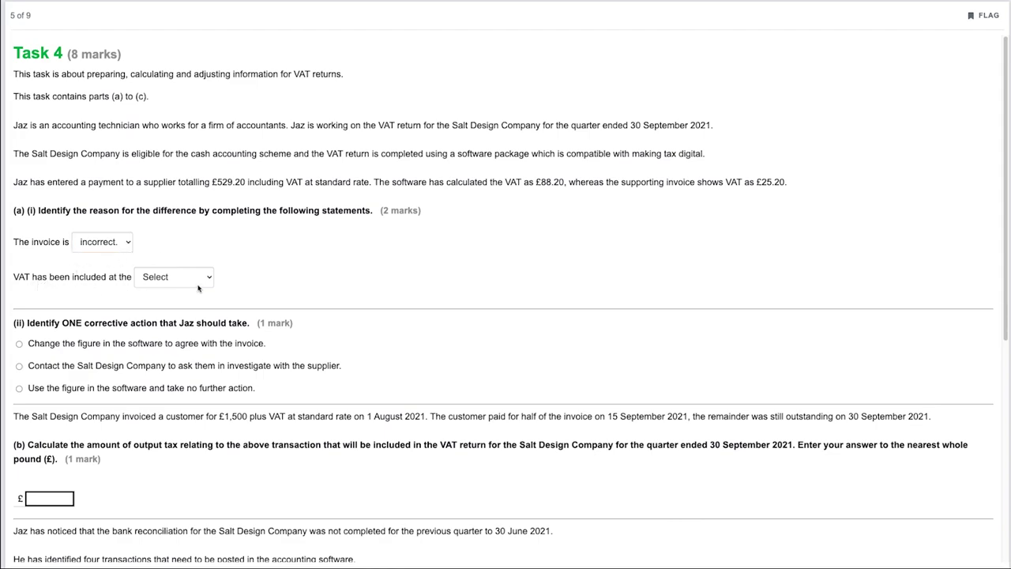
left_click(209, 280)
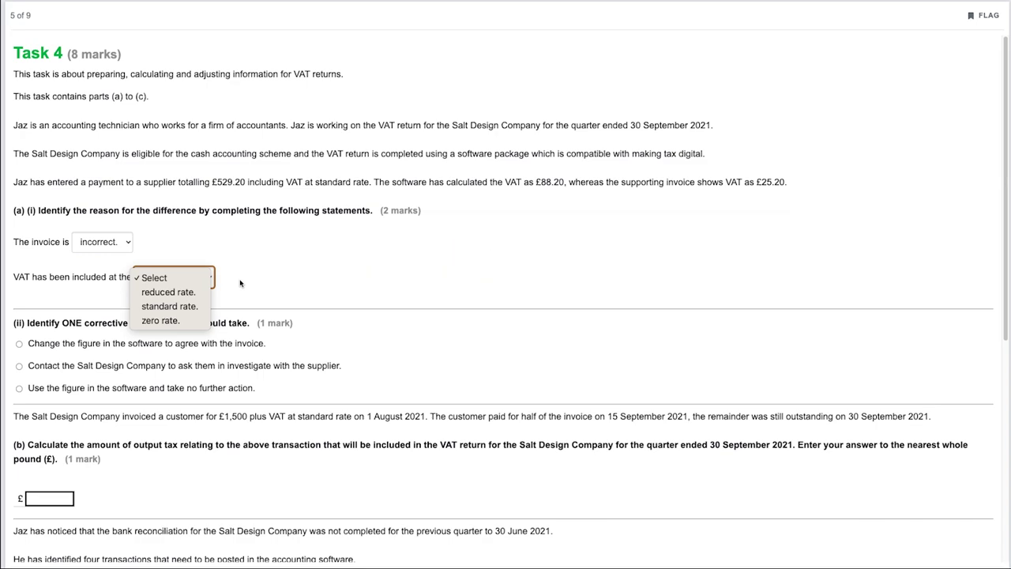
left_click(193, 291)
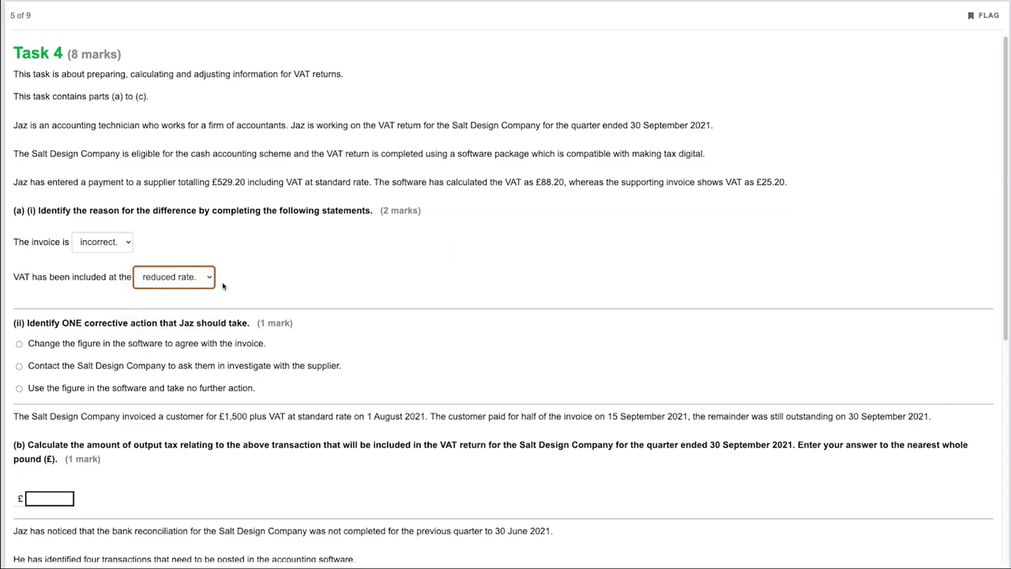
left_click(230, 284)
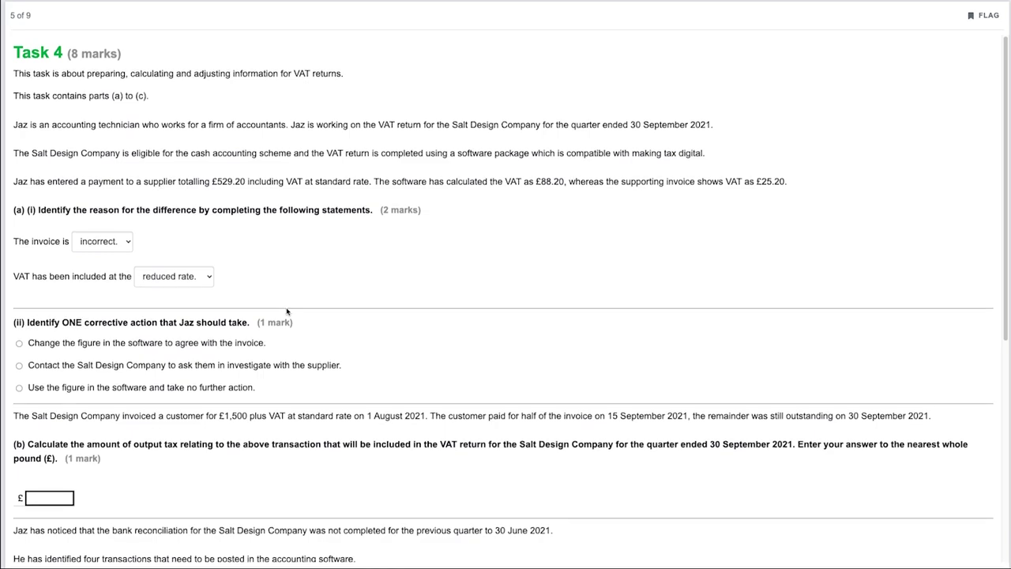
Choose contacting the Salt Design Company as the corrective action in part (a)(ii), and enter 150 as the output tax in part (b)
scroll(261, 306, "down", 1)
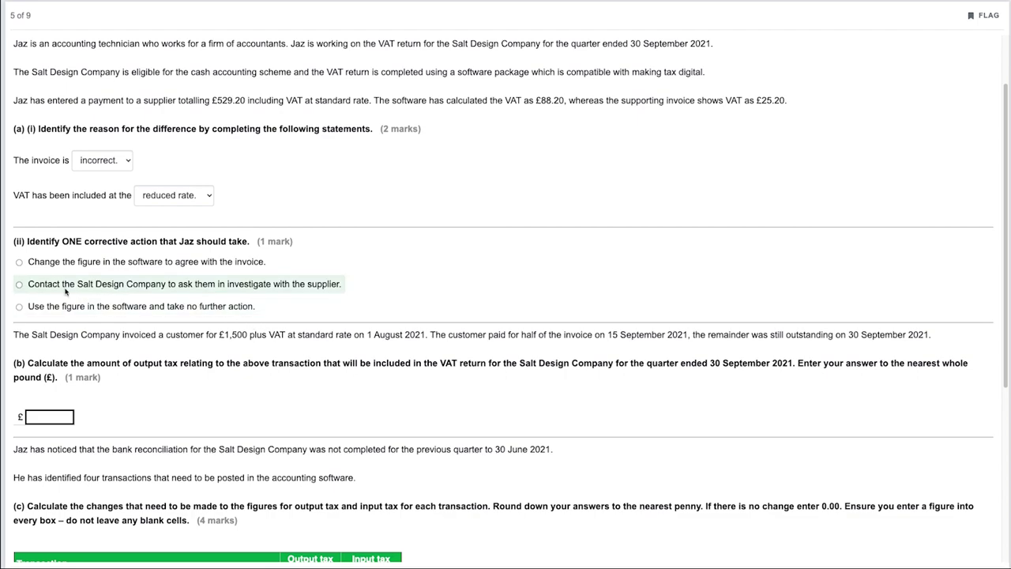
left_click(19, 284)
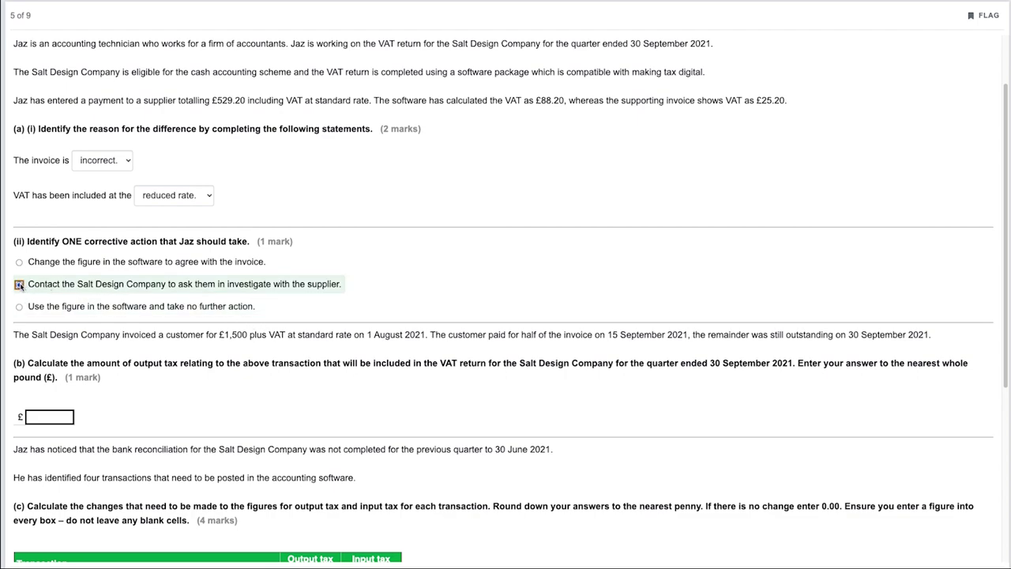
left_click(290, 409)
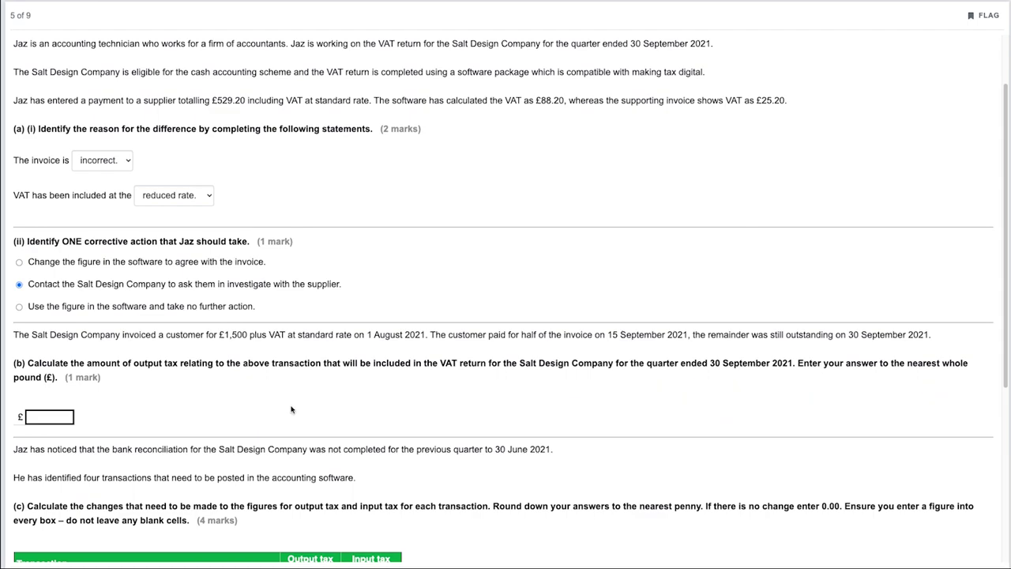
left_click(61, 421)
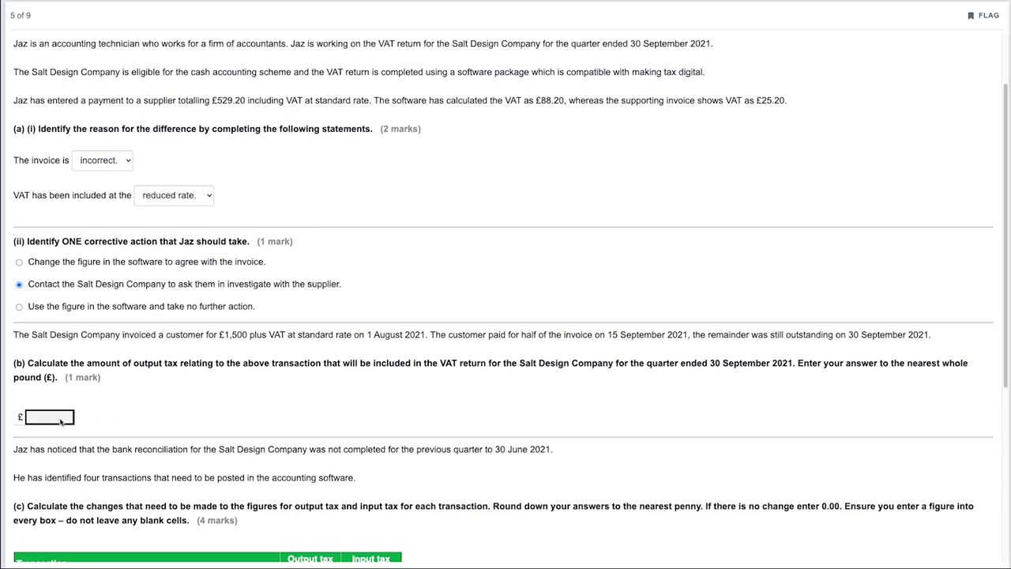
type("150")
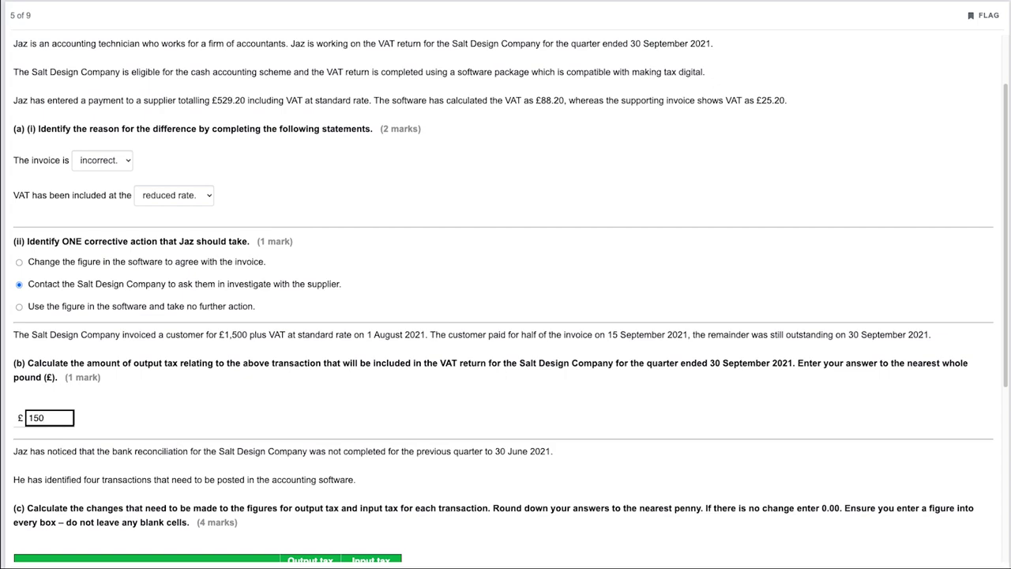
Fill in the 4 April 2021 supplier payment in the part (c) table with output tax 0.00 and input tax 15.04
scroll(506, 291, "down", 3)
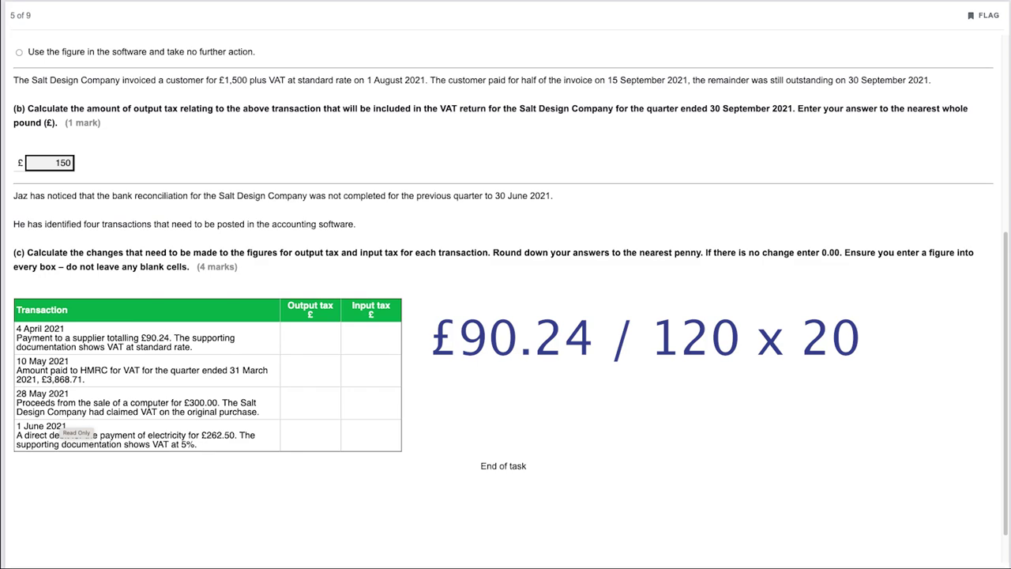
left_click(297, 338)
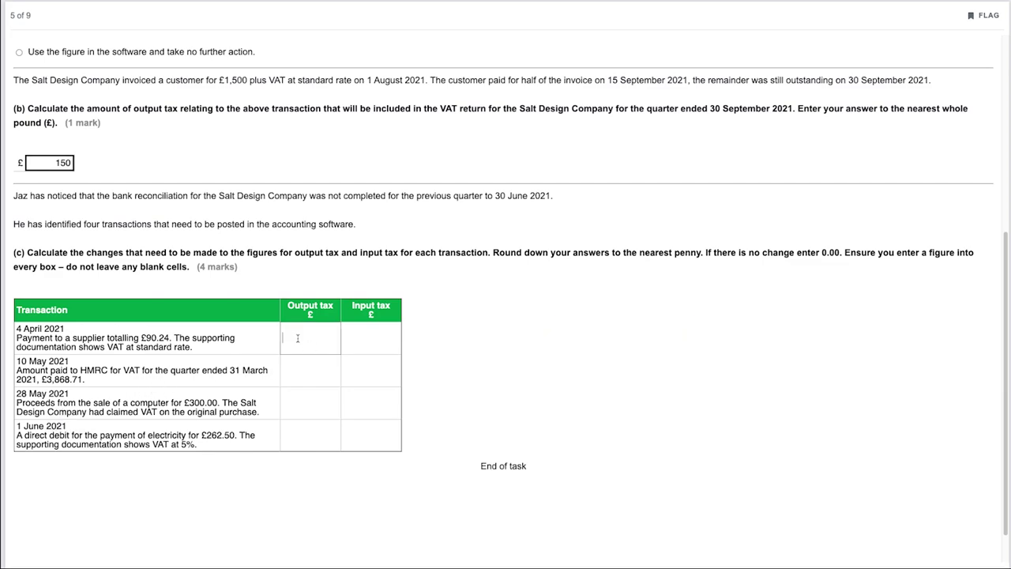
type("0.00")
left_click(374, 344)
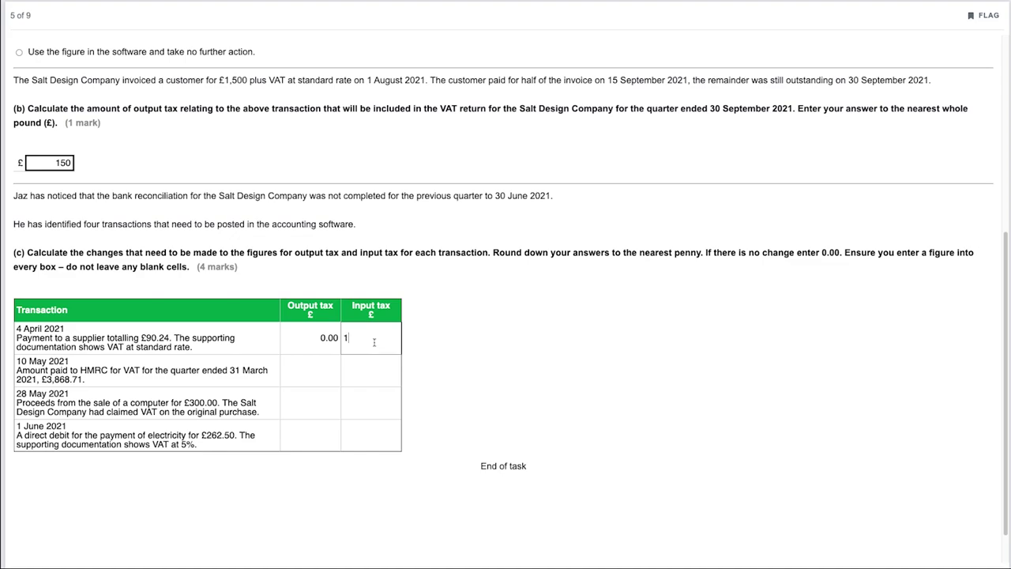
type("15.04")
left_click(434, 377)
Fill in the 10 May 2021 HMRC VAT payment in the part (c) table with output tax 0.00 and input tax 0.00
left_click(338, 375)
type("0.00")
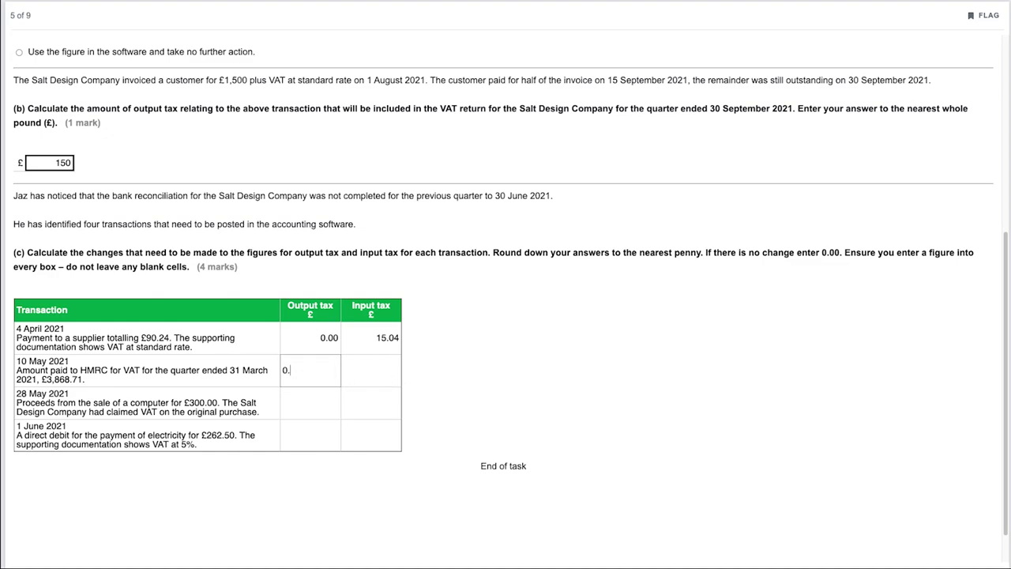
left_click(350, 377)
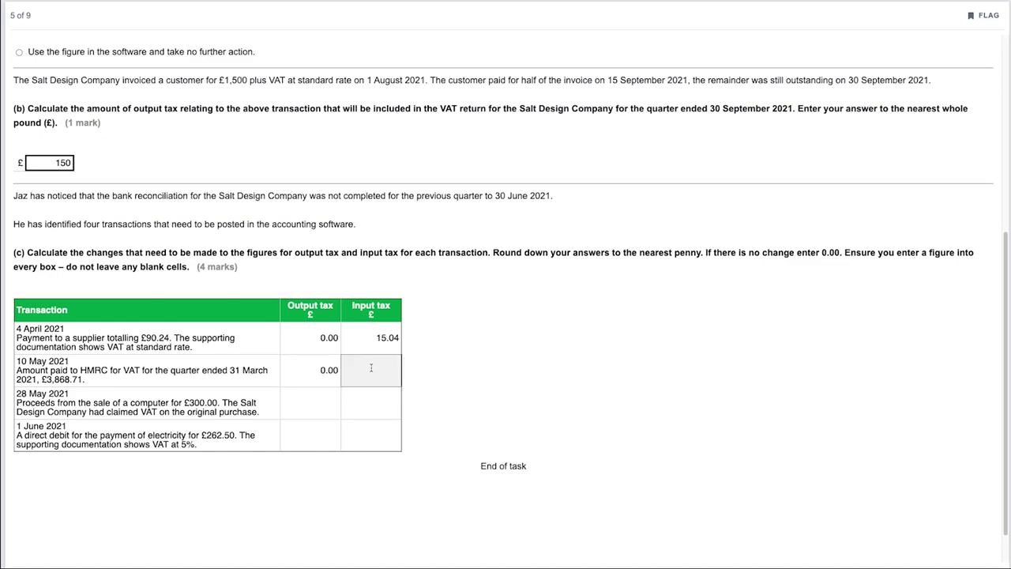
type("0.00")
left_click(433, 409)
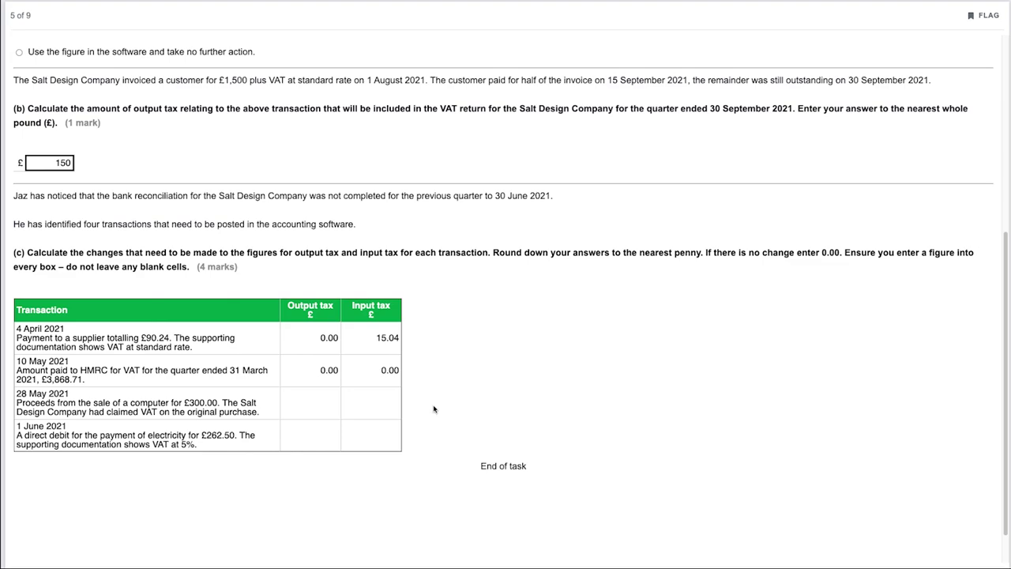
Fill in the 28 May 2021 computer sale in the part (c) table with output tax 50.00 and input tax 0.00
left_click(310, 411)
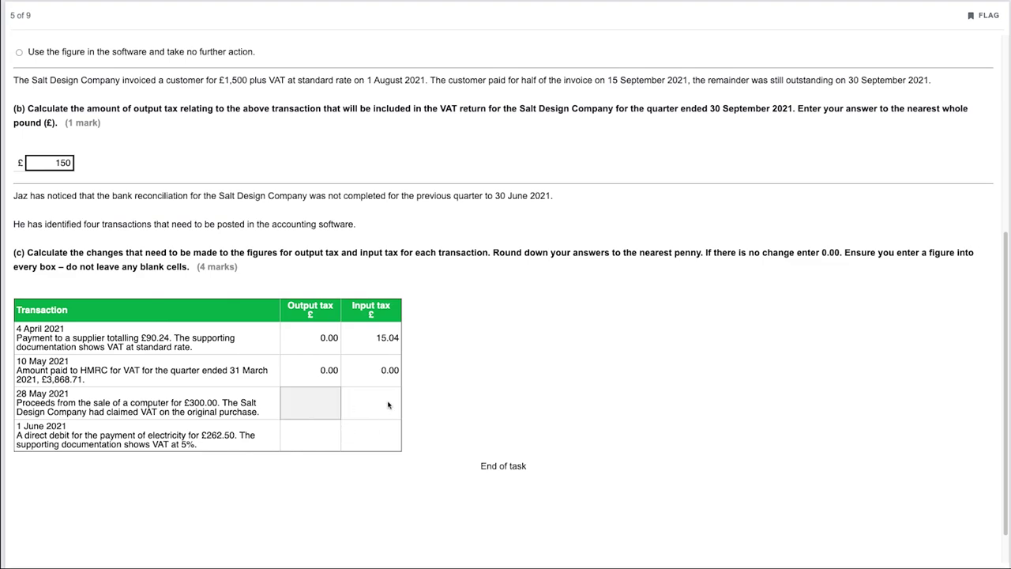
type("50")
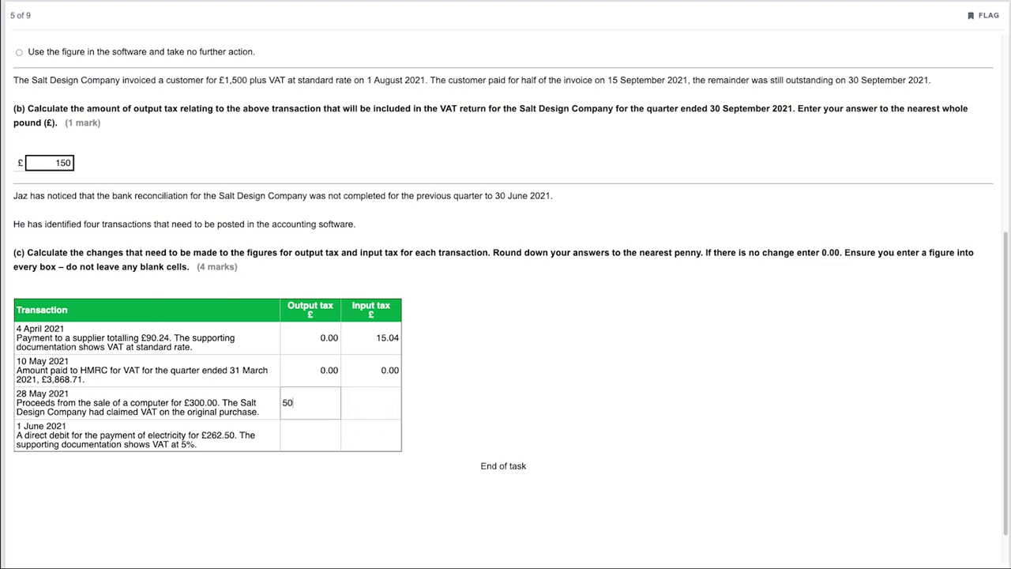
type(".00")
left_click(396, 405)
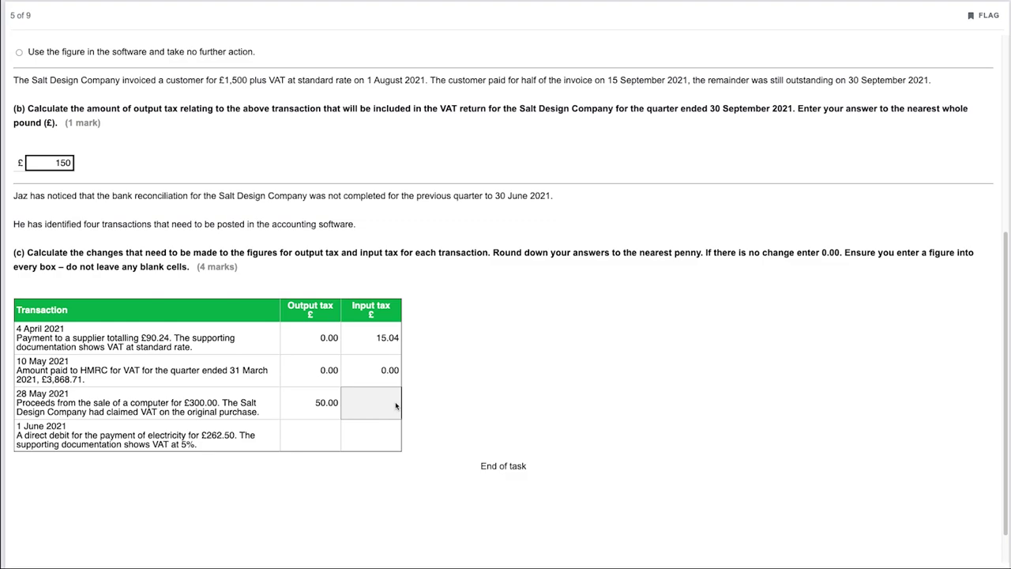
type("0.00")
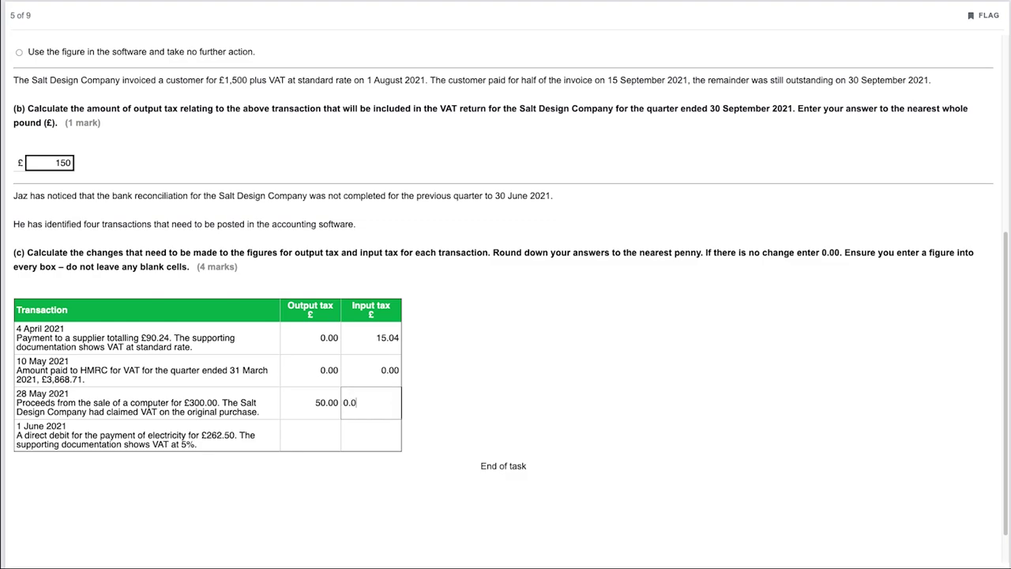
left_click(423, 439)
Fill in the 1 June 2021 electricity direct debit in the part (c) table with output tax 0.00 and input tax 12.50
left_click(323, 433)
type("0.00")
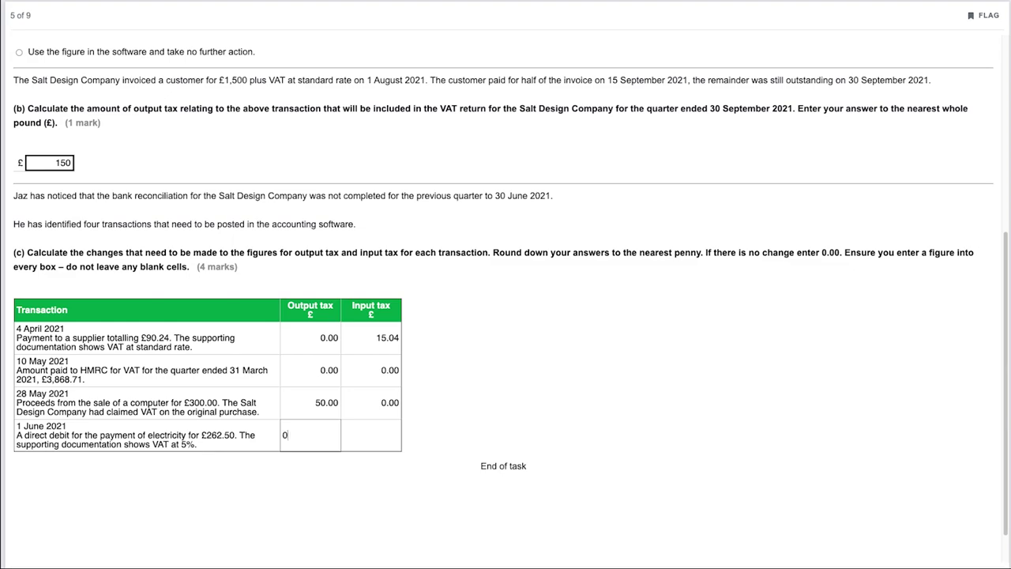
left_click(357, 435)
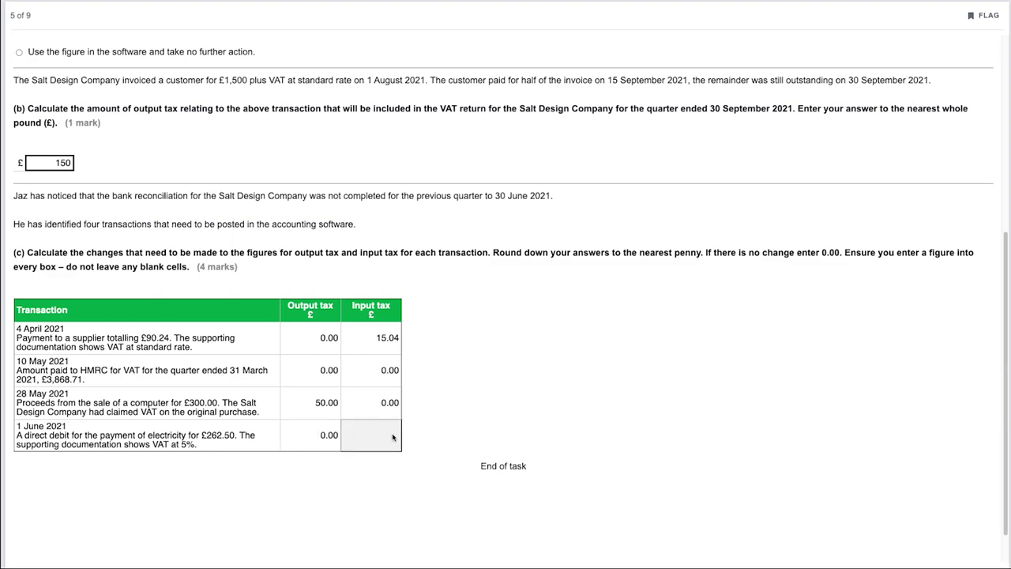
left_click(393, 436)
type("12.50")
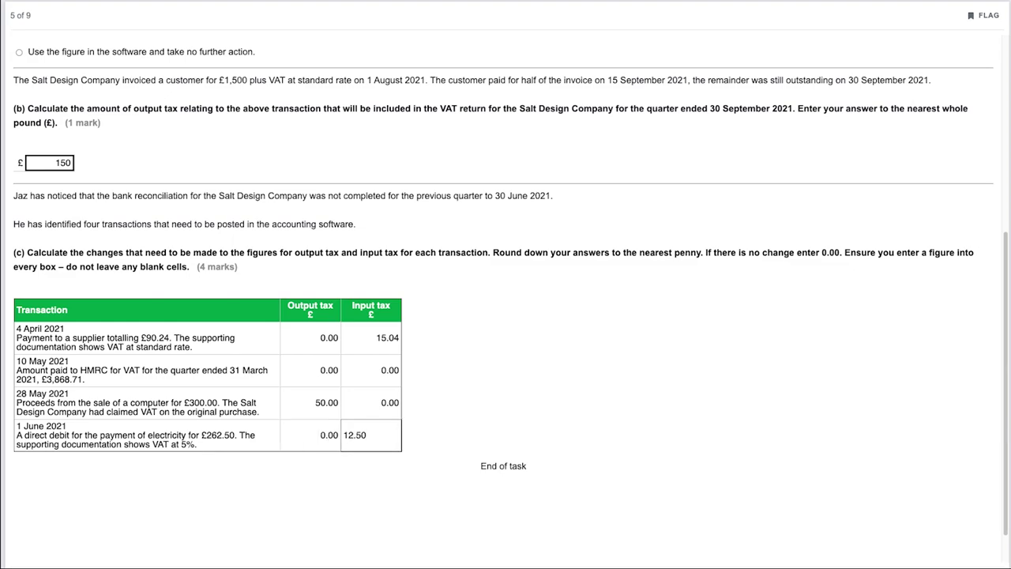
left_click(482, 413)
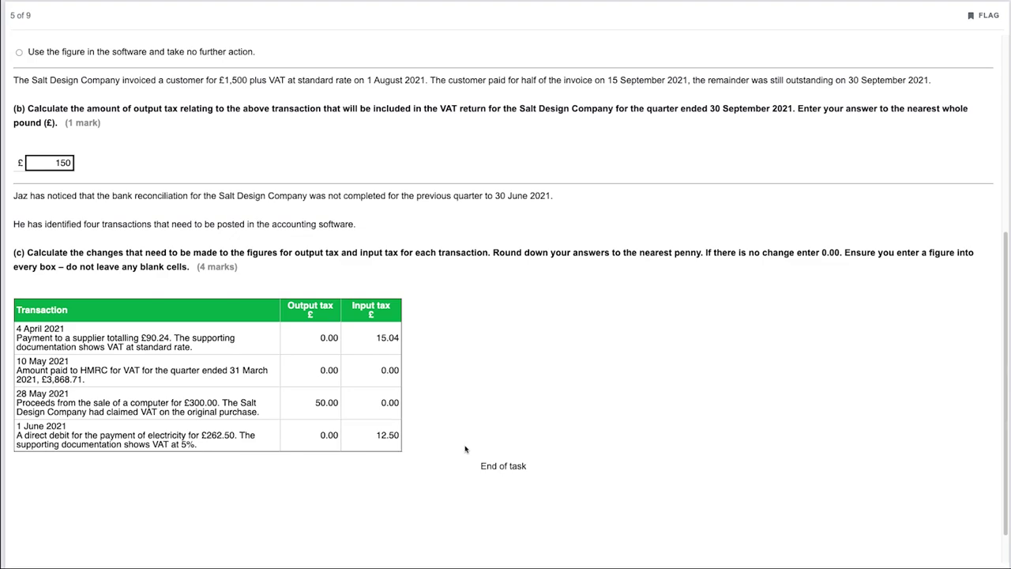